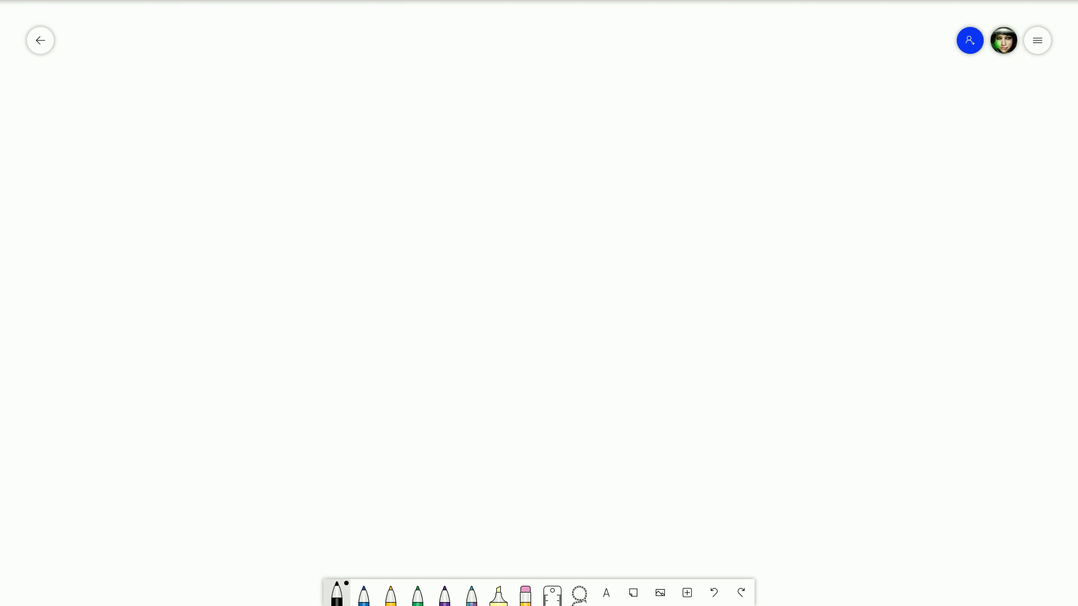
Handwrite the channel numbers 1, 6 and 11 across the canvas in black ink.
left_click_drag(132, 172, 132, 241)
left_click_drag(462, 165, 437, 238)
left_click_drag(787, 185, 787, 236)
left_click_drag(830, 172, 843, 229)
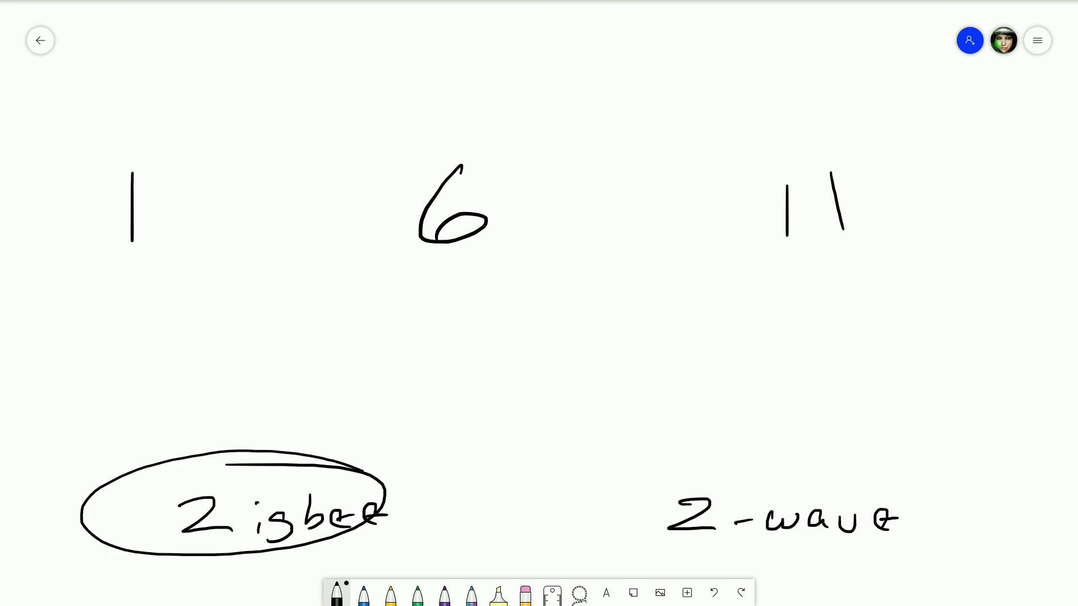
Write and circle Z-wave, then cross it out with an X.
mouse_move(927, 473)
left_mouse_down()
mouse_move(690, 441)
mouse_move(793, 411)
left_mouse_up()
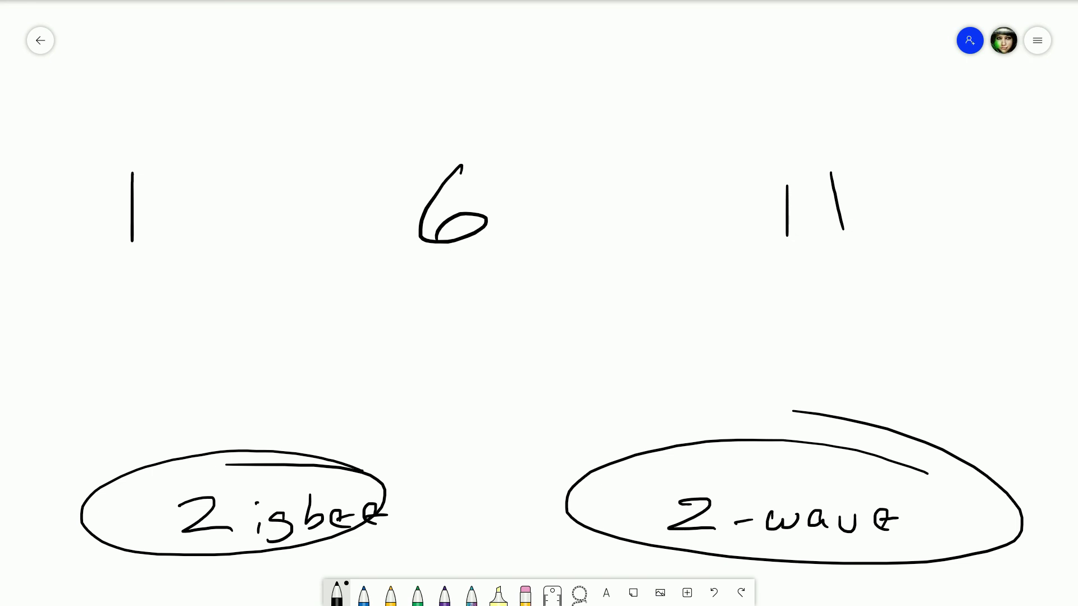
left_click_drag(686, 404, 859, 543)
left_click_drag(657, 545, 885, 429)
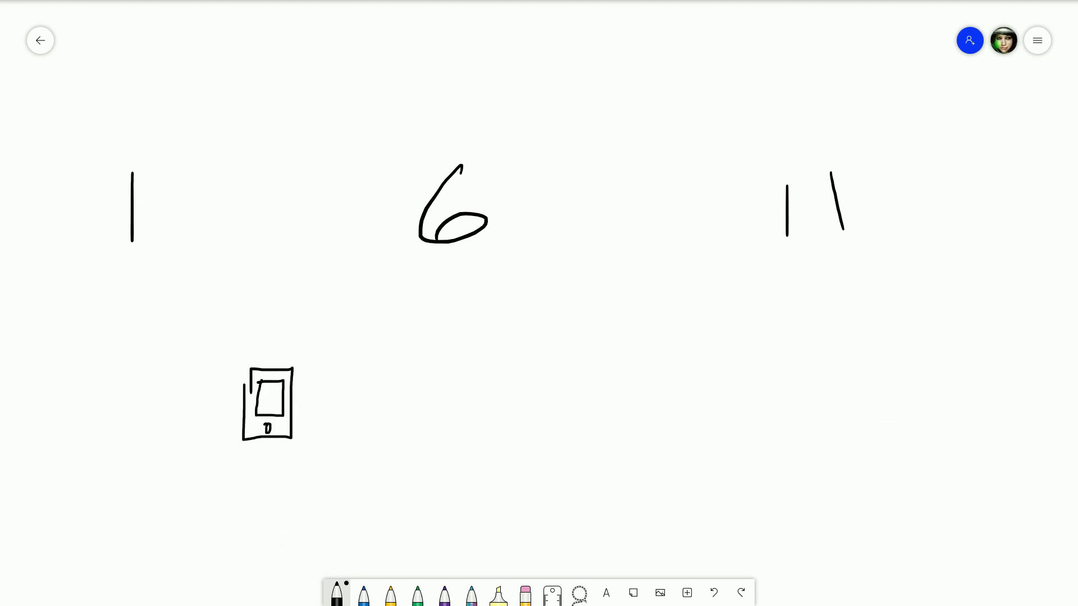
Draw three curved signal waves rising from the device sketch.
mouse_move(291, 337)
left_mouse_down()
mouse_move(327, 361)
mouse_move(371, 348)
left_mouse_up()
left_click_drag(292, 283, 418, 329)
left_click_drag(284, 241, 455, 296)
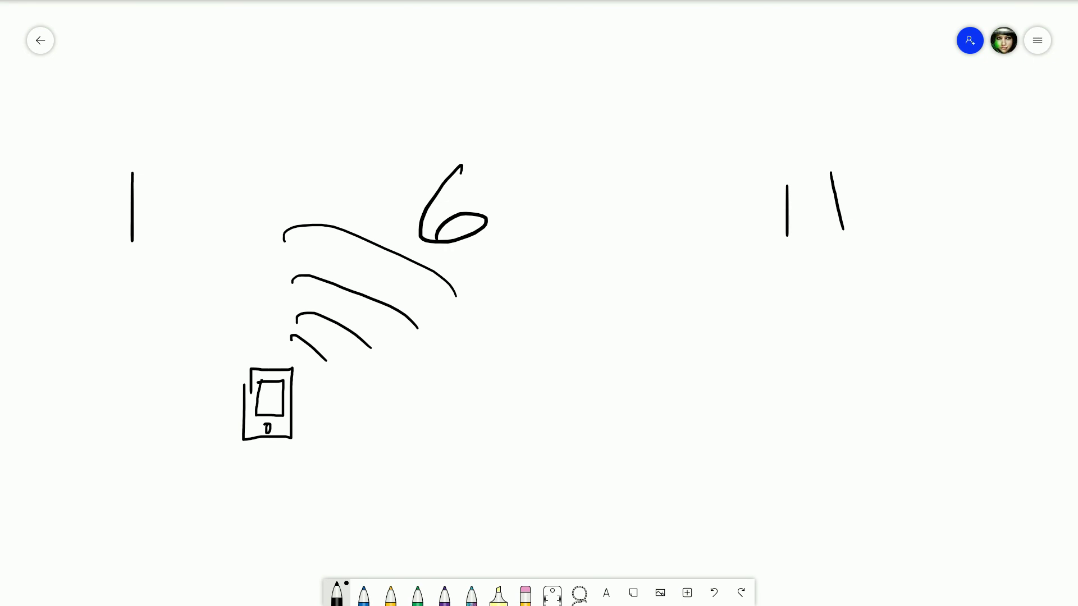
Sketch a second device box with signal arcs, a light bulb and an enclosing oval.
mouse_move(515, 357)
left_mouse_down()
mouse_move(511, 381)
mouse_move(591, 354)
mouse_move(514, 363)
mouse_move(543, 382)
left_mouse_up()
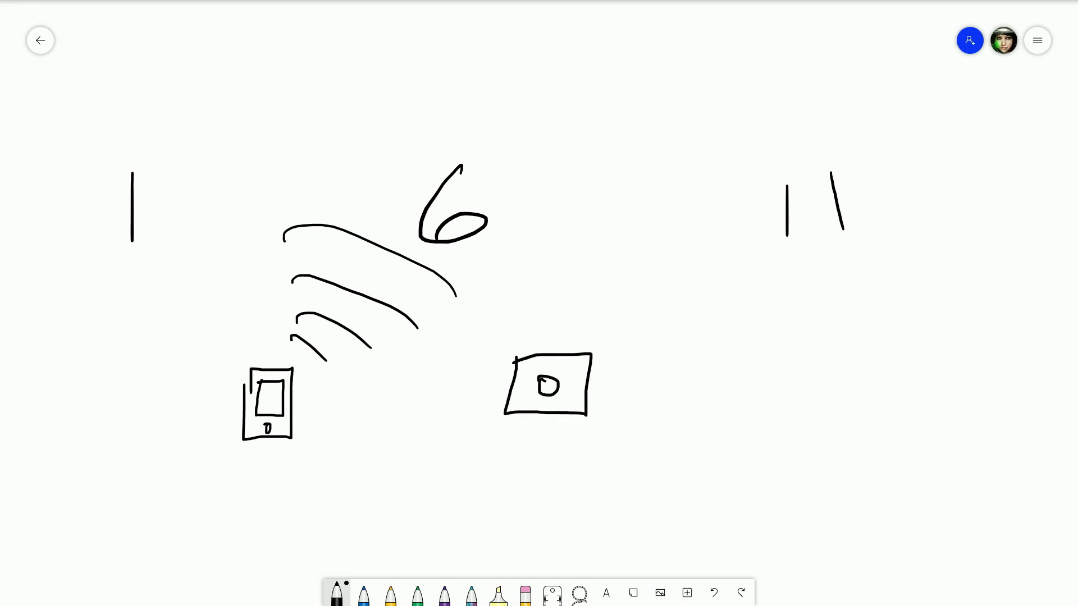
mouse_move(614, 349)
left_mouse_down()
mouse_move(617, 417)
mouse_move(641, 431)
left_mouse_up()
left_click_drag(675, 330, 691, 438)
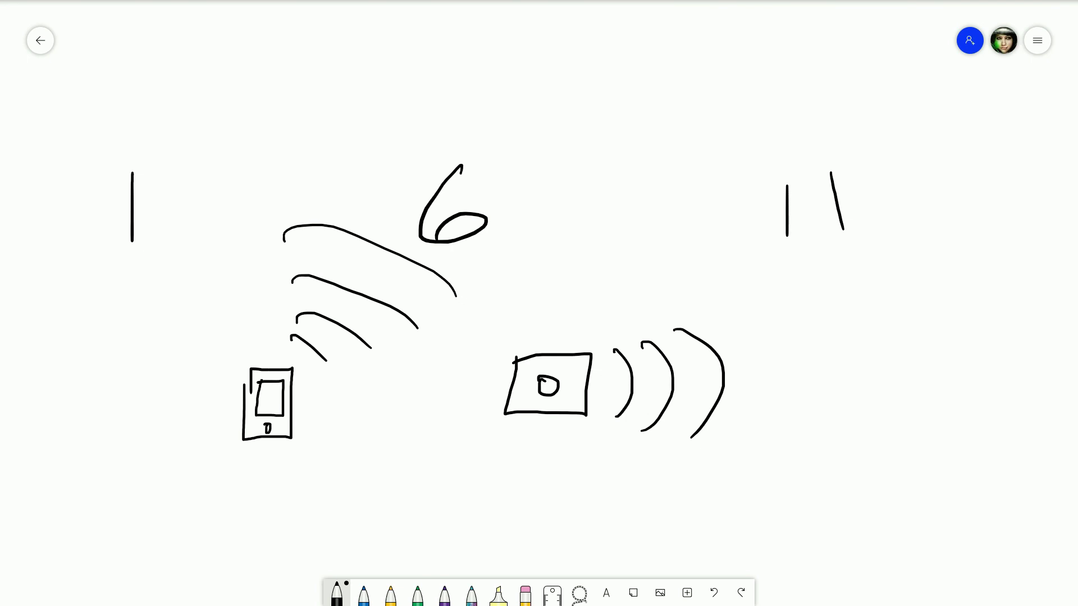
left_click_drag(825, 380, 821, 380)
left_click_drag(821, 381, 845, 382)
left_click_drag(827, 403, 838, 402)
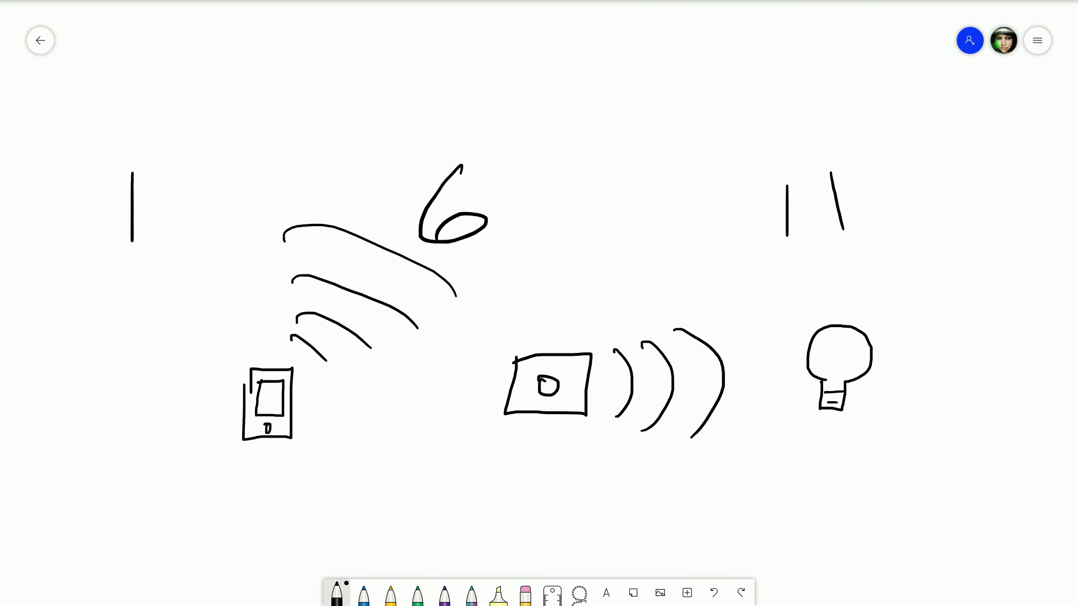
mouse_move(671, 291)
left_mouse_down()
mouse_move(631, 297)
mouse_move(590, 337)
left_mouse_up()
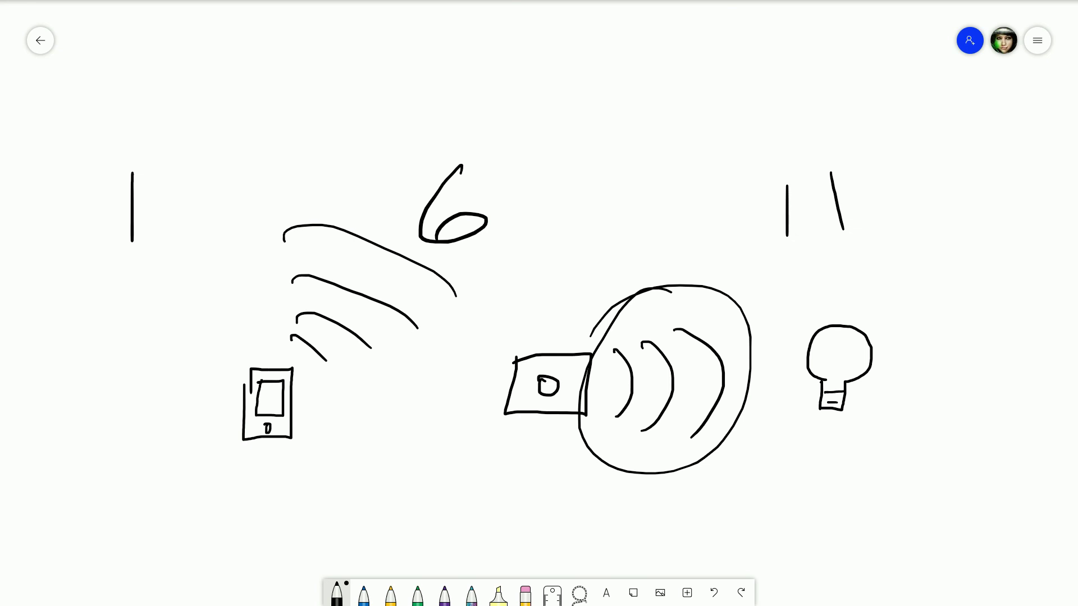
Undo seven strokes to remove the oval, bulb, arcs and device sketches.
left_click(714, 593)
left_click(714, 593)
left_click(714, 593)
left_click(714, 593)
left_click(714, 593)
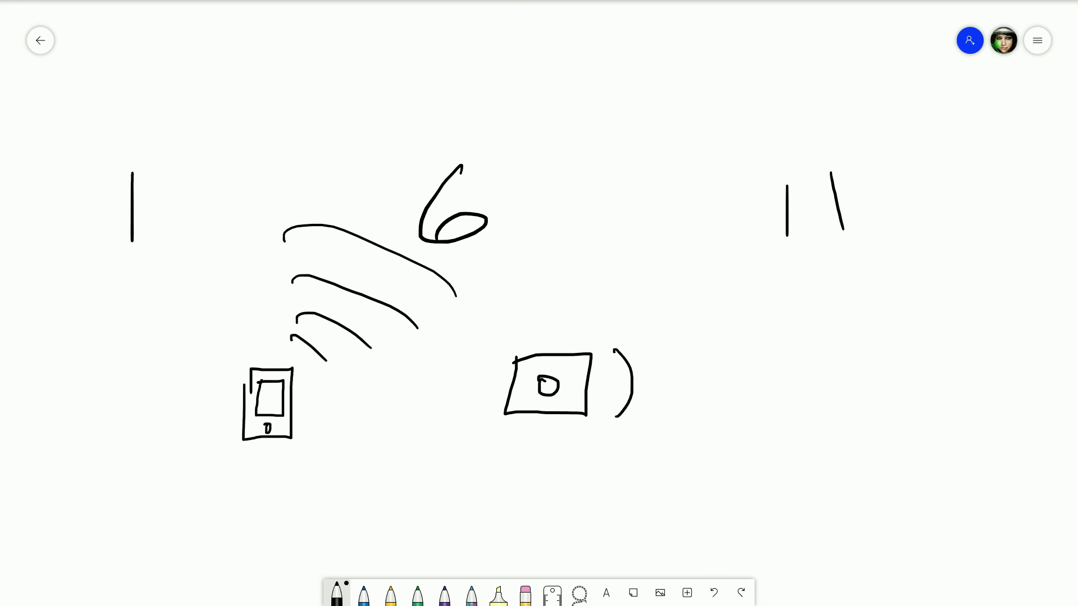
left_click(714, 593)
left_click(714, 593)
left_click(713, 593)
left_click(714, 593)
left_click(714, 593)
left_click(714, 592)
left_click(714, 592)
left_click(714, 592)
left_click(714, 593)
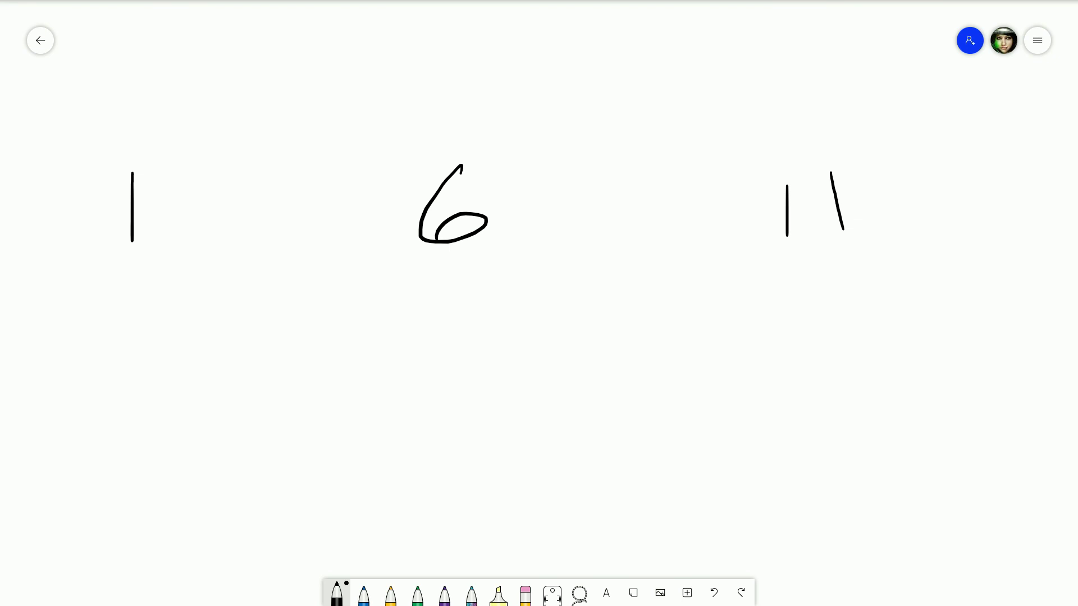
Draw dashes joining 1, 6 and 11, and write 11-26 at the lower left.
left_click_drag(212, 201, 335, 200)
left_click_drag(572, 197, 693, 194)
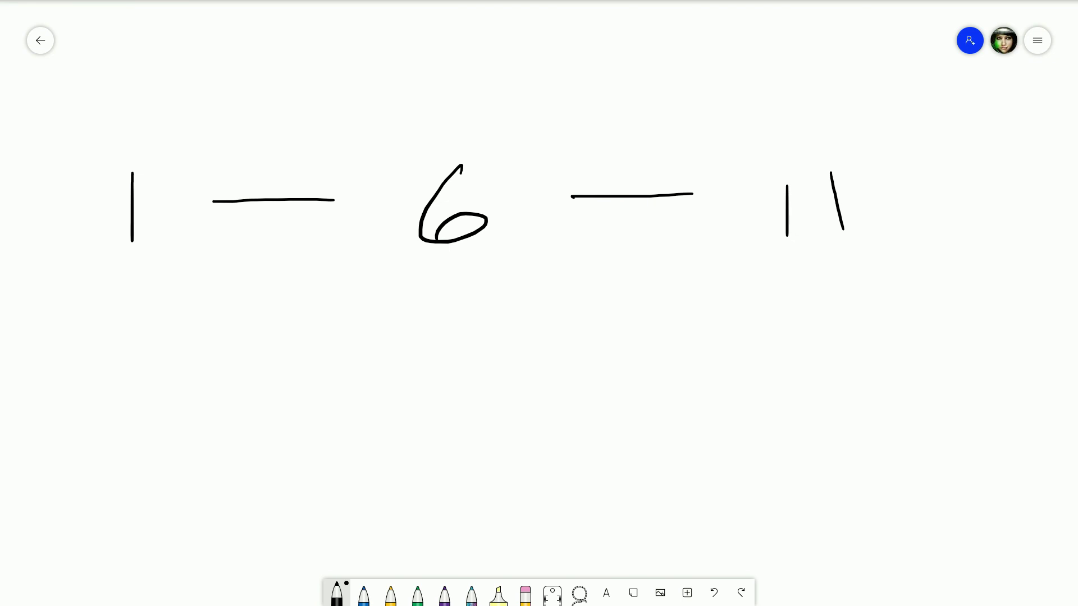
left_click_drag(97, 414, 100, 459)
left_click_drag(122, 410, 128, 457)
left_click_drag(161, 435, 187, 430)
left_click_drag(200, 415, 242, 445)
left_click_drag(268, 407, 255, 442)
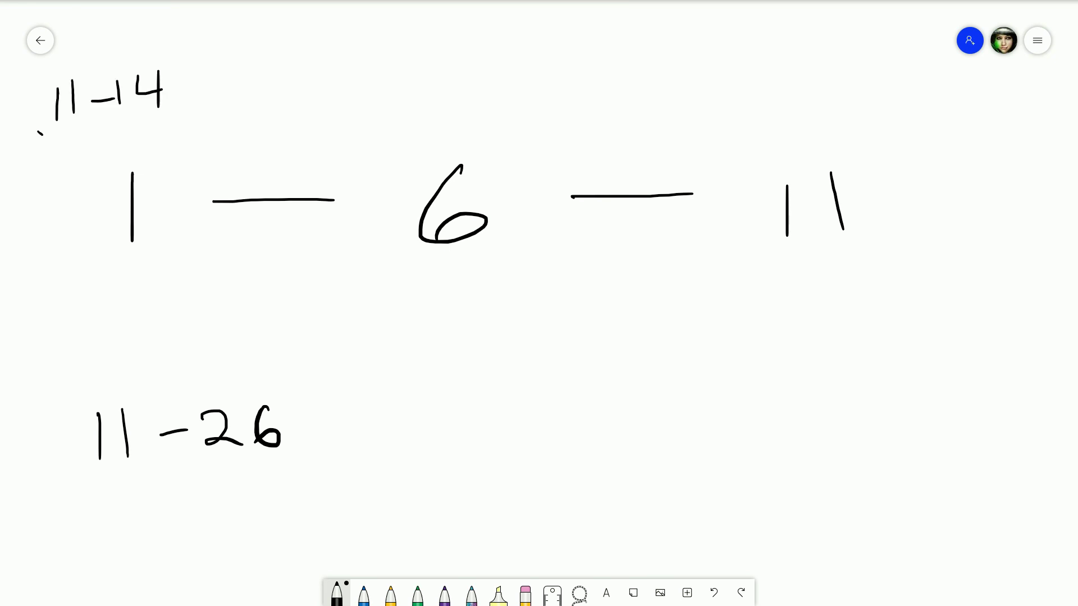
Write 11-14, 15-19 and 20-24 above the numbers with branch lines down to each.
left_click_drag(38, 132, 88, 168)
left_click_drag(213, 116, 162, 161)
left_click_drag(373, 128, 409, 161)
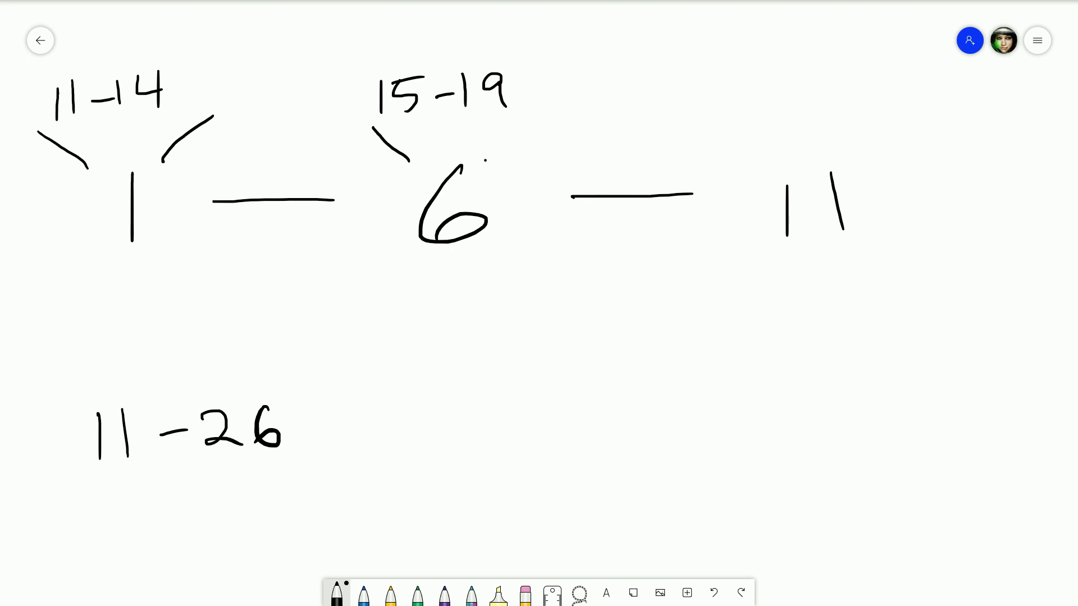
left_click_drag(486, 160, 538, 123)
left_click_drag(756, 93, 776, 122)
left_click_drag(789, 101, 791, 100)
left_click_drag(824, 110, 837, 108)
left_click_drag(842, 105, 868, 118)
mouse_move(889, 91)
left_mouse_down()
mouse_move(902, 109)
mouse_move(878, 157)
left_mouse_up()
left_click_drag(729, 139, 754, 179)
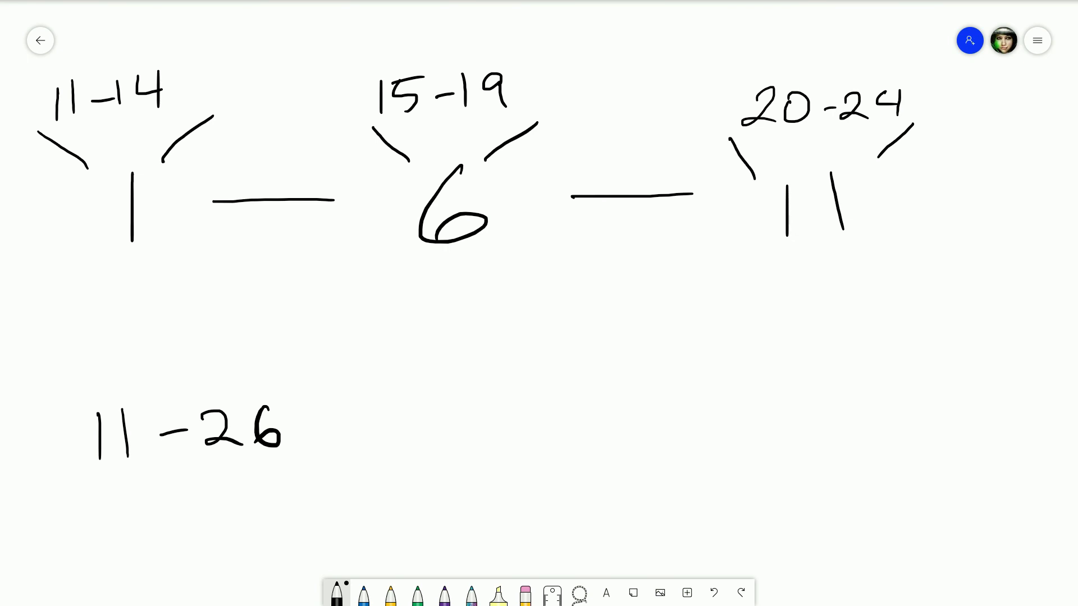
Write 25-26 below the 11.
left_click_drag(722, 328, 775, 358)
mouse_move(766, 325)
left_mouse_down()
mouse_move(847, 318)
mouse_move(884, 359)
left_mouse_up()
left_click_drag(905, 309, 893, 344)
left_click_drag(803, 337, 826, 336)
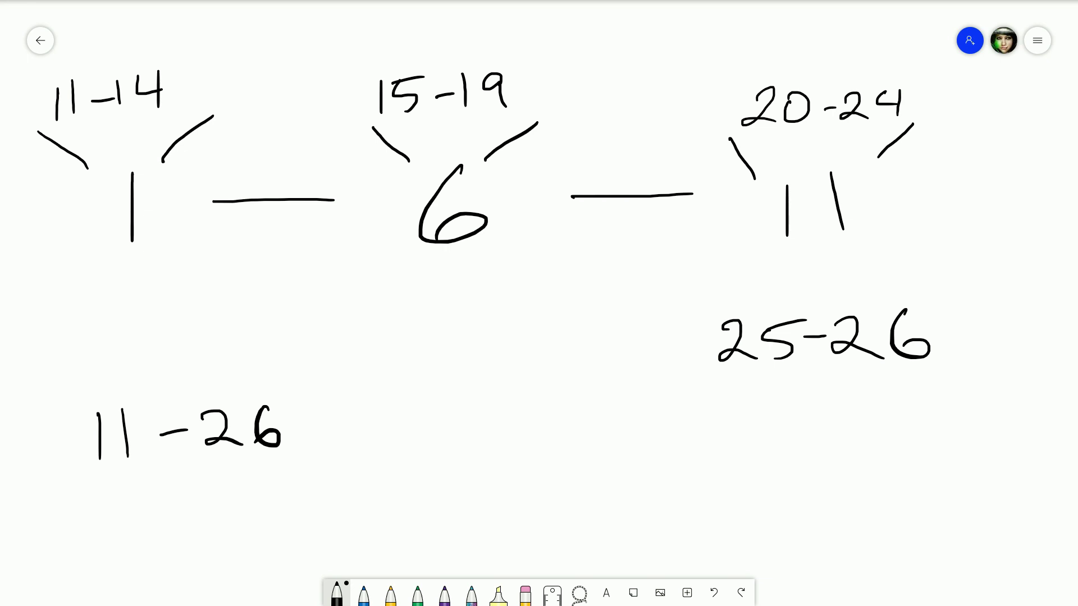
Erase the 11-26 label and the range labels with their branch lines.
left_click(526, 594)
mouse_move(99, 435)
left_mouse_down()
mouse_move(236, 438)
mouse_move(186, 429)
mouse_move(520, 371)
mouse_move(909, 337)
left_mouse_up()
mouse_move(628, 175)
left_mouse_down()
mouse_move(500, 161)
mouse_move(450, 104)
mouse_move(393, 146)
mouse_move(303, 102)
mouse_move(58, 132)
mouse_move(78, 118)
mouse_move(85, 147)
left_mouse_up()
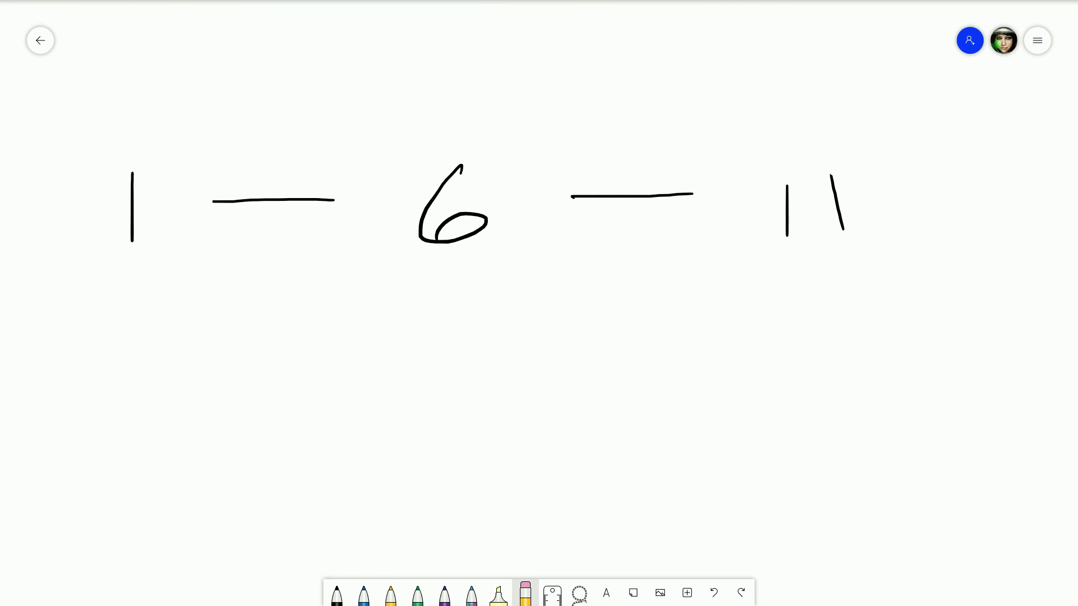
Circle the 11 in black ink, then return to the eraser.
left_click(337, 594)
mouse_move(833, 153)
left_mouse_down()
mouse_move(846, 146)
mouse_move(825, 131)
mouse_move(790, 141)
left_mouse_up()
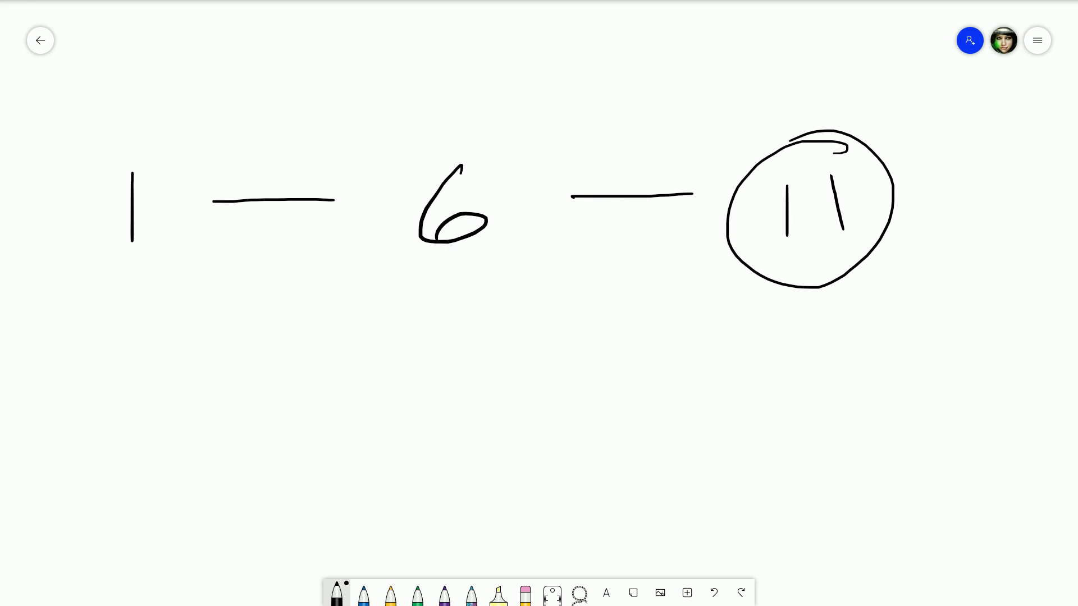
left_click(525, 594)
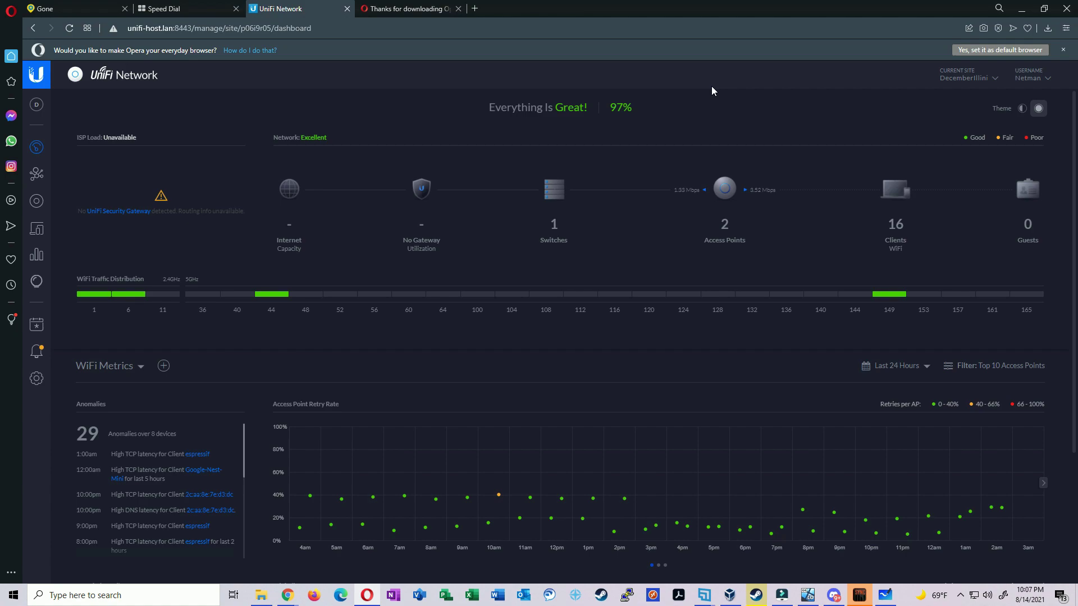
View the Illini-Office access point's radio settings with 2.4GHz and 5GHz channels on Auto.
left_click(724, 189)
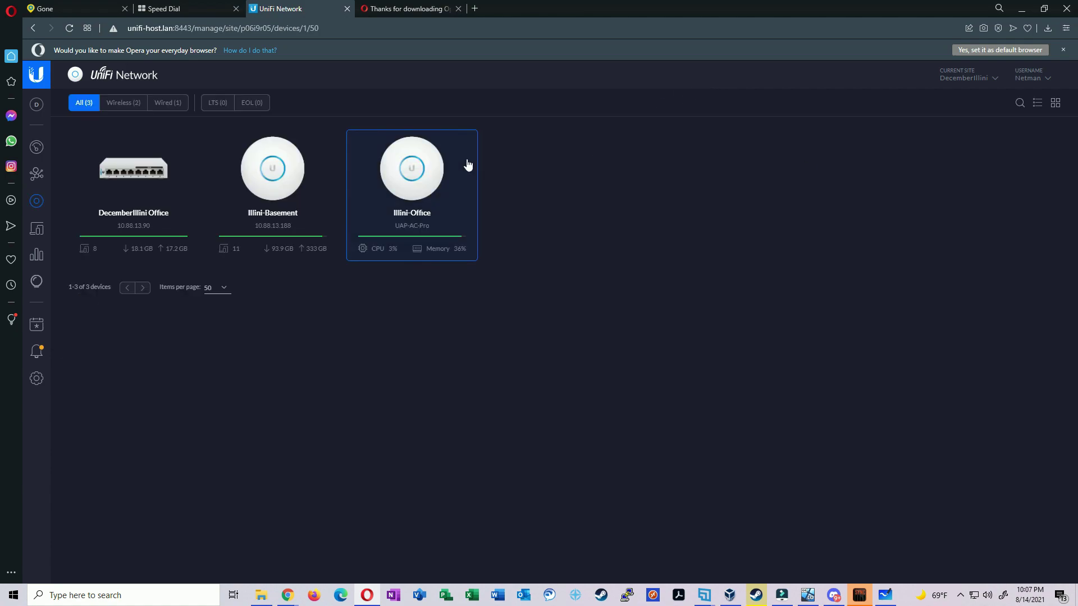
left_click(290, 178)
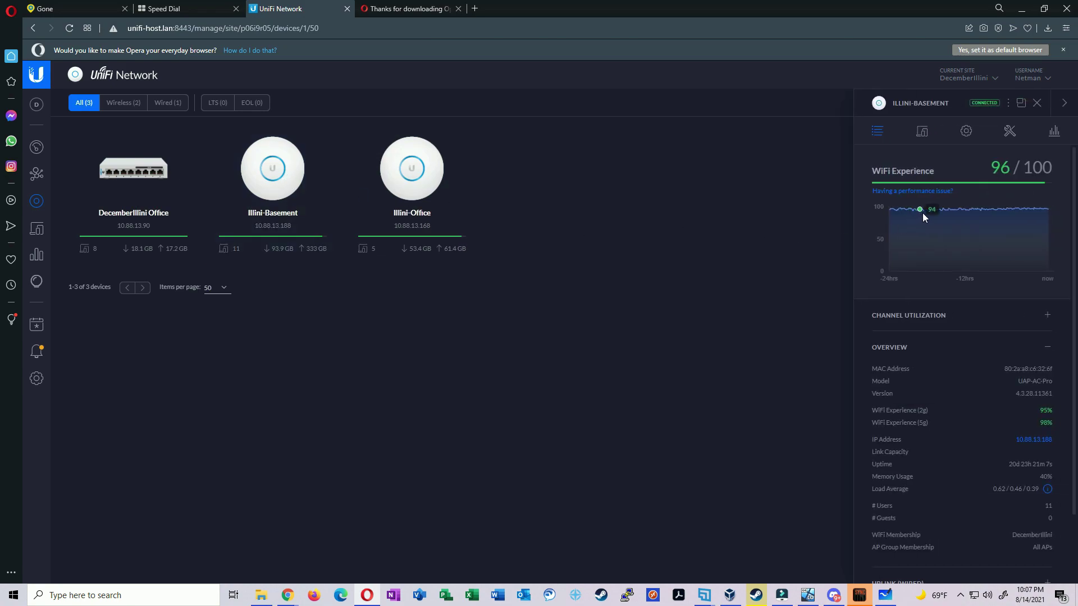
left_click(967, 135)
scroll(933, 382, "down", 1)
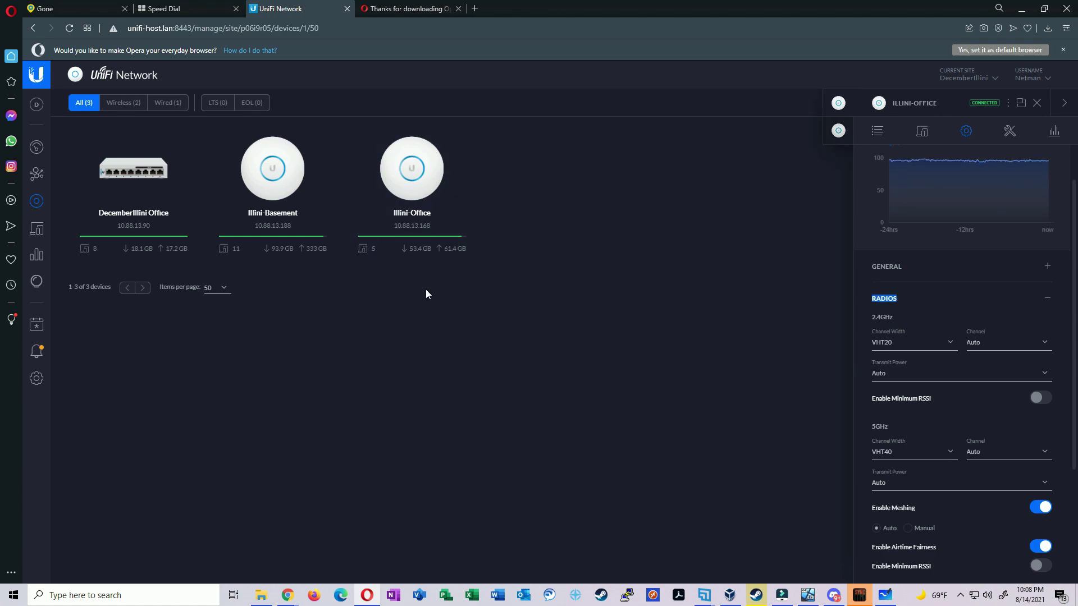
left_click(413, 364)
left_click(885, 595)
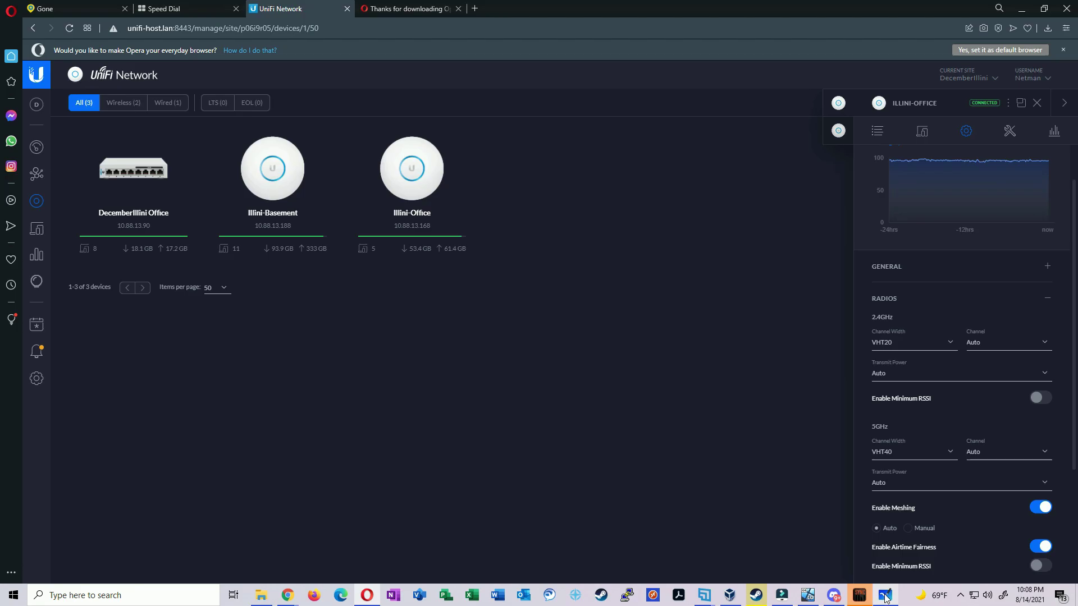
Draw two access point circles with a spiral and blue circle inside, then reselect black ink.
mouse_move(360, 379)
left_mouse_down()
mouse_move(355, 370)
mouse_move(371, 378)
mouse_move(339, 370)
left_mouse_up()
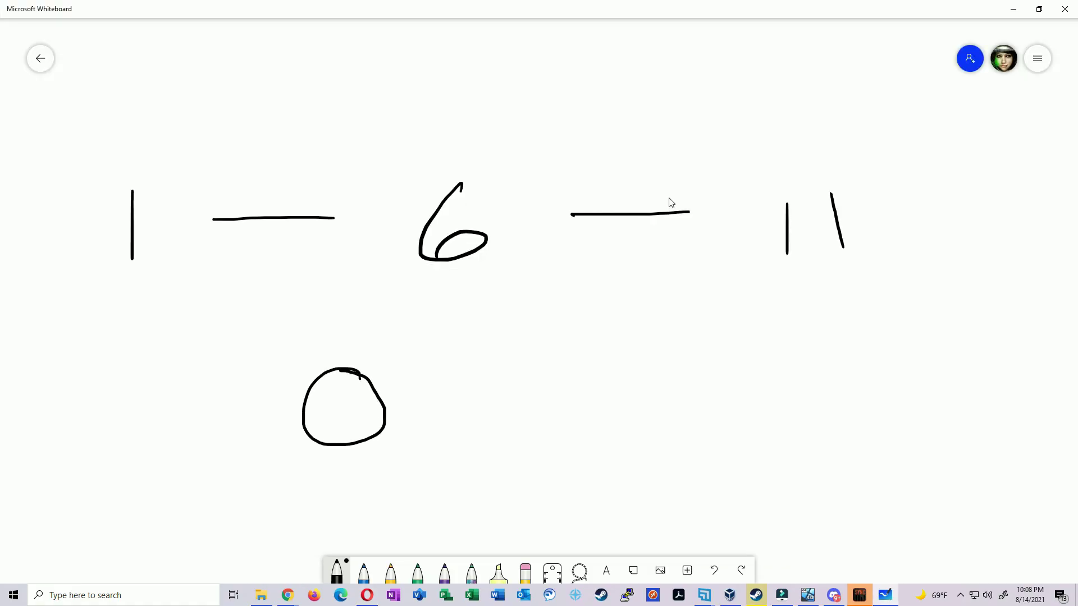
mouse_move(571, 372)
left_mouse_down()
mouse_move(592, 430)
mouse_move(543, 378)
mouse_move(533, 400)
left_mouse_up()
left_click_drag(359, 399, 345, 412)
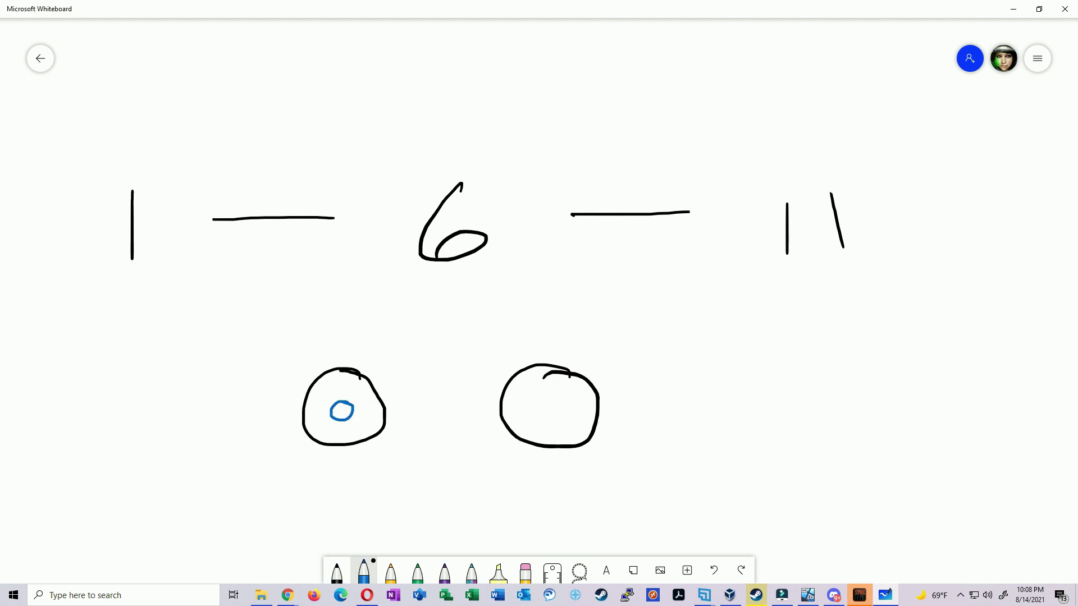
left_click_drag(549, 399, 546, 400)
left_click(337, 572)
left_click(337, 571)
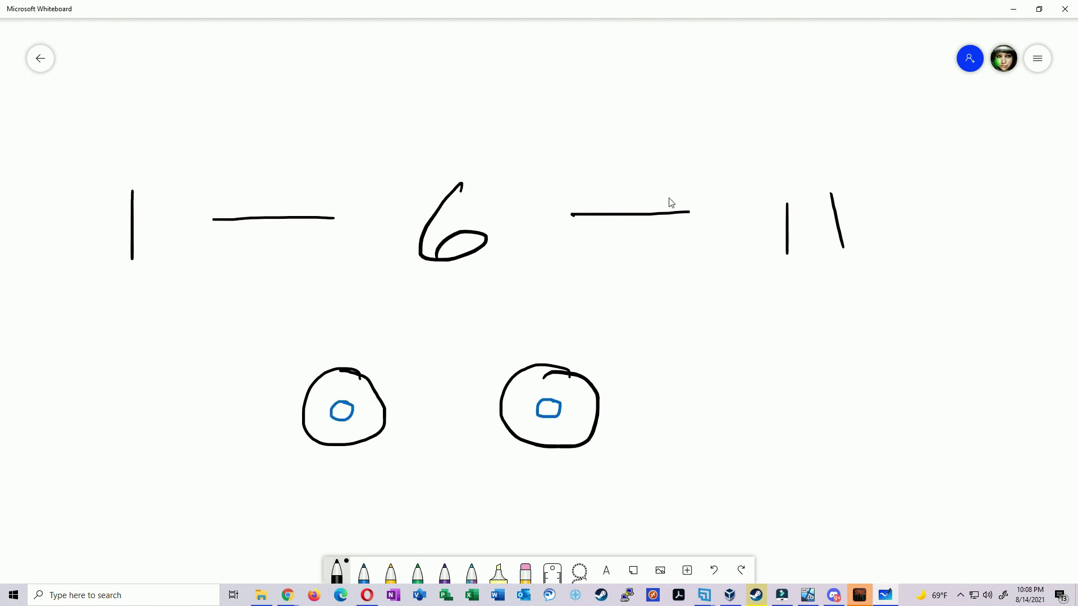
Label the circles 1 and 6, draw a square hub, and write 25—11 beneath it.
left_click_drag(339, 479, 338, 503)
left_click_drag(548, 470, 534, 497)
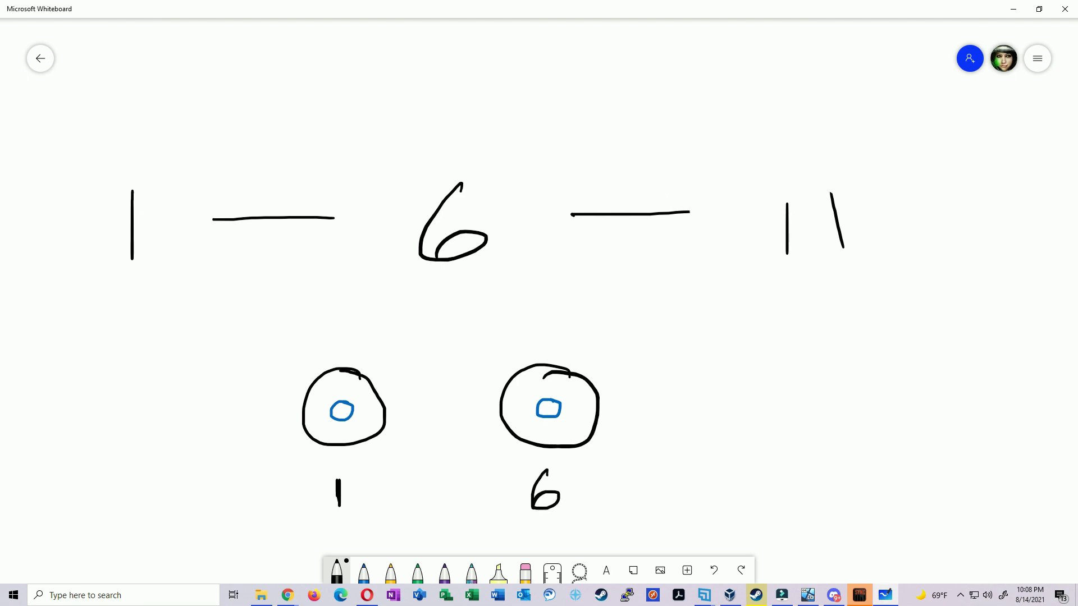
mouse_move(723, 382)
left_mouse_down()
mouse_move(772, 436)
mouse_move(721, 384)
mouse_move(765, 402)
left_mouse_up()
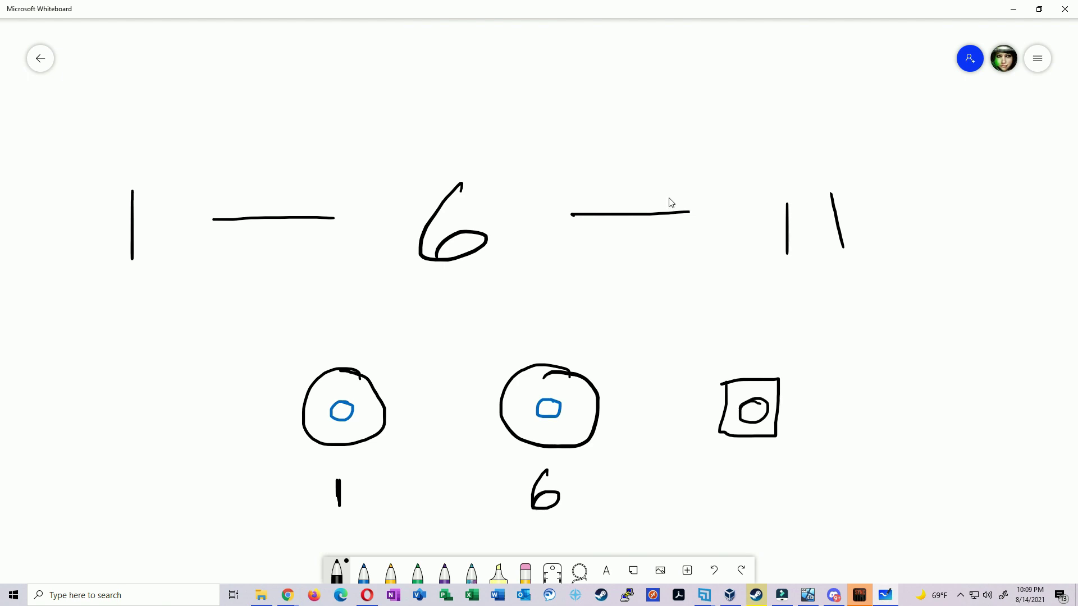
left_click_drag(727, 477, 759, 501)
mouse_move(751, 475)
left_mouse_down()
mouse_move(788, 464)
mouse_move(839, 489)
left_mouse_up()
left_click_drag(865, 455, 866, 481)
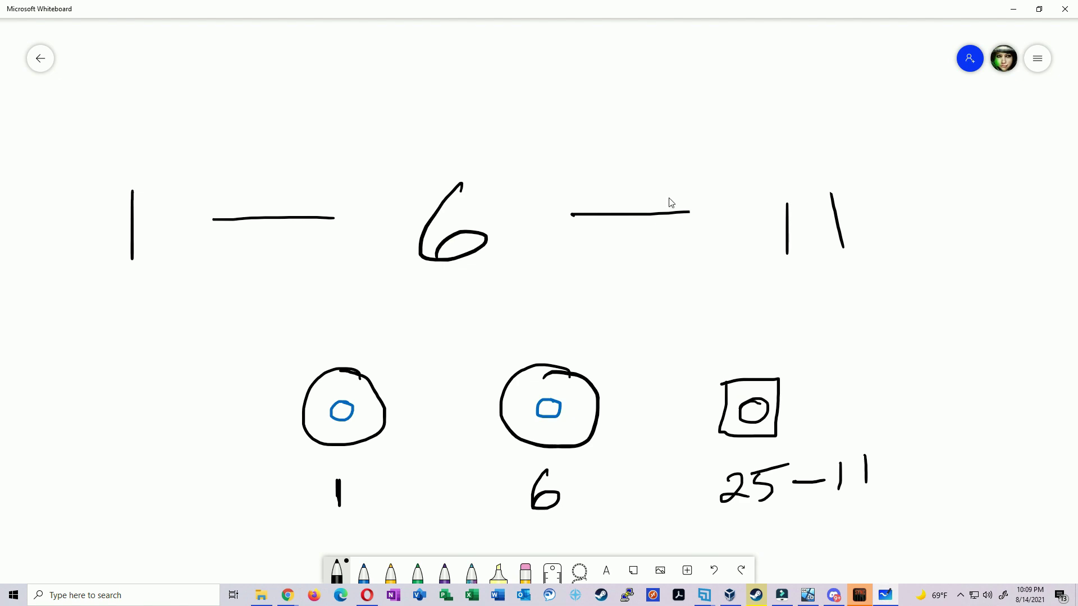
Relabel the circles 6 and 11, strike through 25—11, and add a circled 11 arrowed upward.
left_click_drag(337, 480, 344, 512)
mouse_move(523, 484)
left_mouse_down()
mouse_move(548, 476)
mouse_move(555, 497)
left_mouse_up()
left_click_drag(563, 475, 564, 503)
left_click_drag(578, 466, 585, 502)
left_click_drag(717, 483, 896, 473)
left_click_drag(825, 413, 824, 439)
mouse_move(849, 409)
left_mouse_down()
mouse_move(846, 437)
mouse_move(859, 396)
mouse_move(836, 352)
mouse_move(854, 373)
left_mouse_up()
left_click_drag(844, 309, 837, 340)
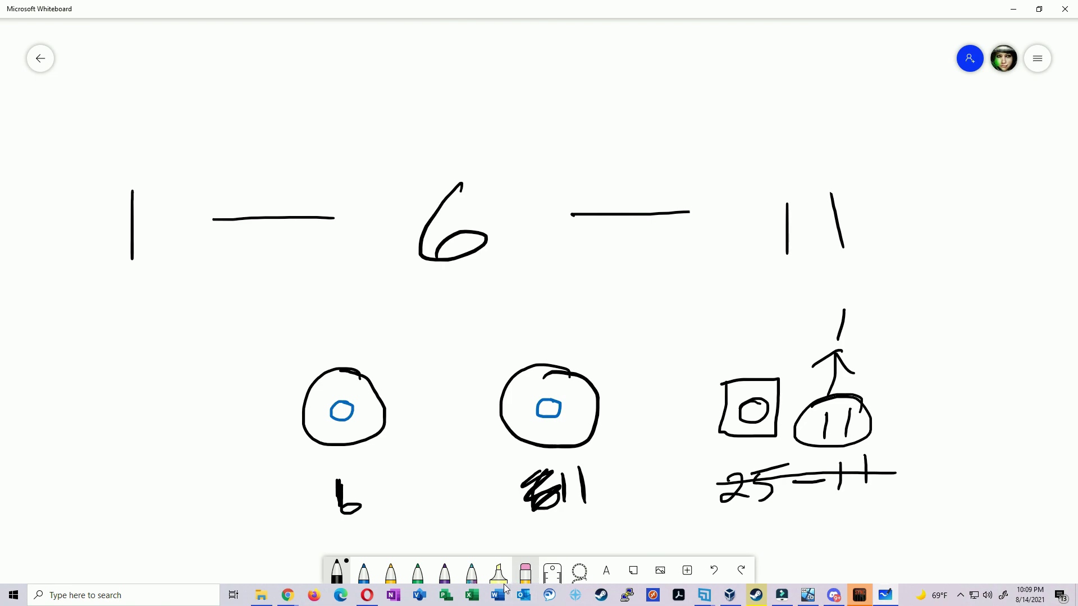
Erase the messy labels and hub, then rewrite 1 and 6 under the left and middle circles.
left_click(525, 572)
mouse_move(371, 494)
left_mouse_down()
mouse_move(604, 497)
mouse_move(792, 378)
mouse_move(837, 369)
mouse_move(759, 466)
left_mouse_up()
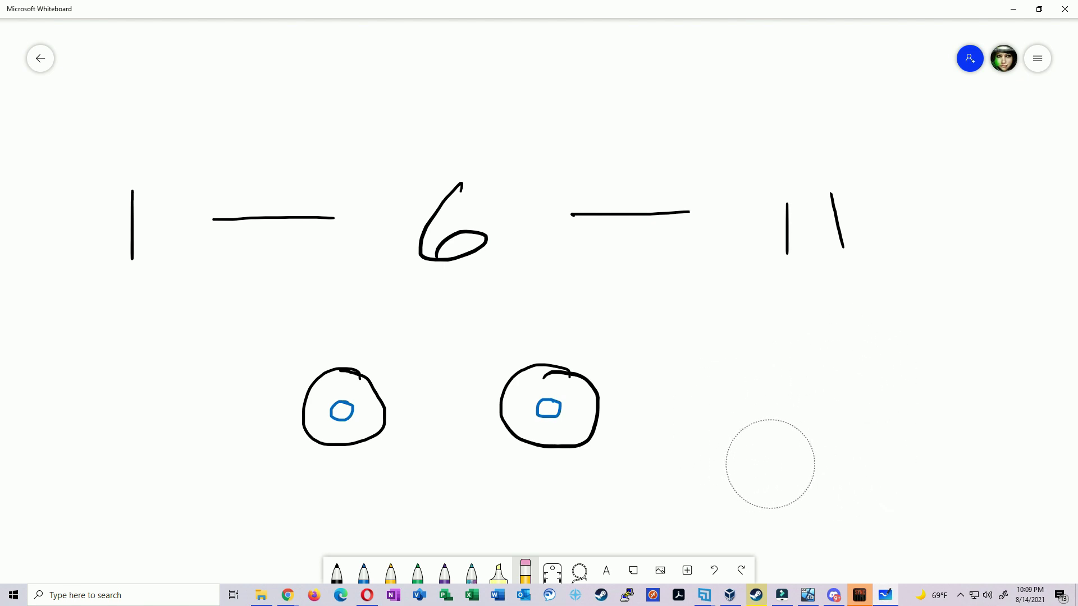
left_click(337, 573)
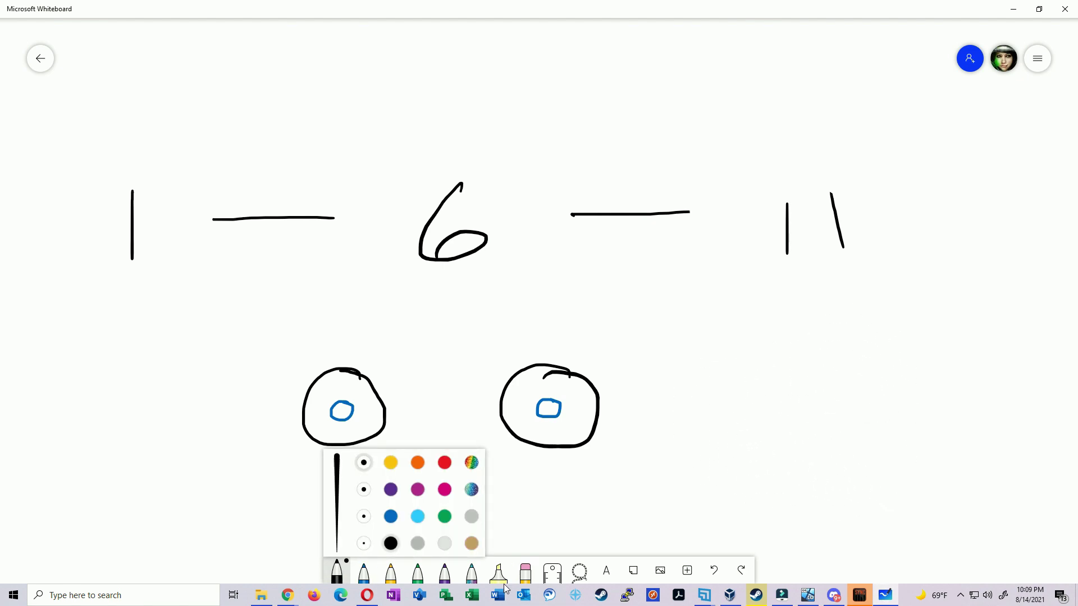
left_click(287, 487)
left_click_drag(333, 460, 335, 500)
left_click_drag(541, 459, 528, 493)
Redraw the square hub at right and label it 11-25.
mouse_move(714, 457)
left_mouse_down()
mouse_move(711, 488)
mouse_move(742, 486)
left_mouse_up()
left_click_drag(722, 394, 773, 391)
mouse_move(741, 409)
left_mouse_down()
mouse_move(752, 408)
mouse_move(740, 410)
left_mouse_up()
left_click_drag(750, 409, 750, 416)
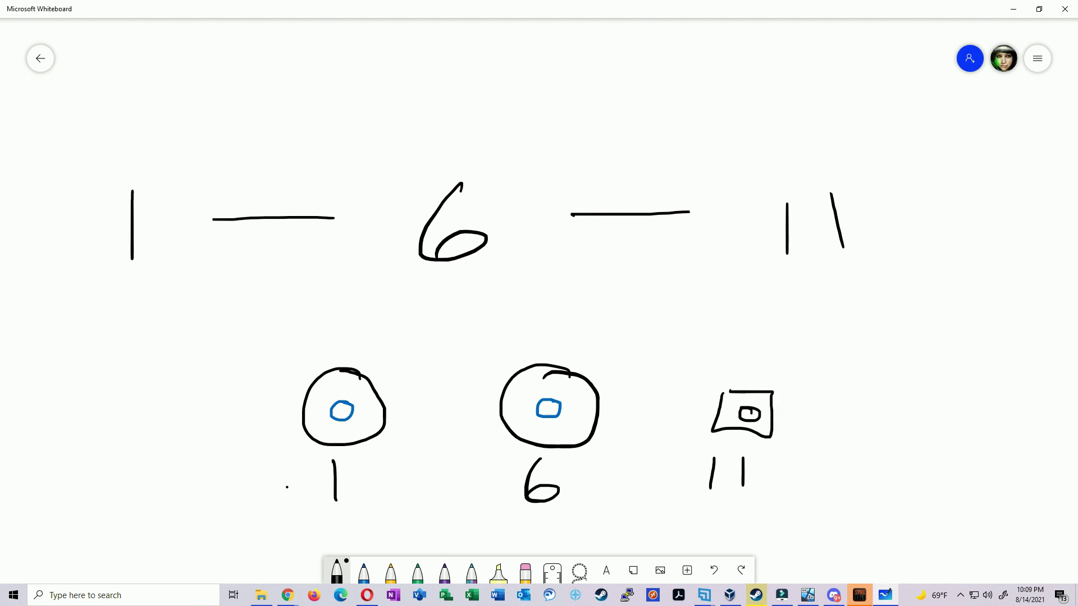
left_click_drag(772, 474, 865, 485)
left_click_drag(865, 464, 896, 455)
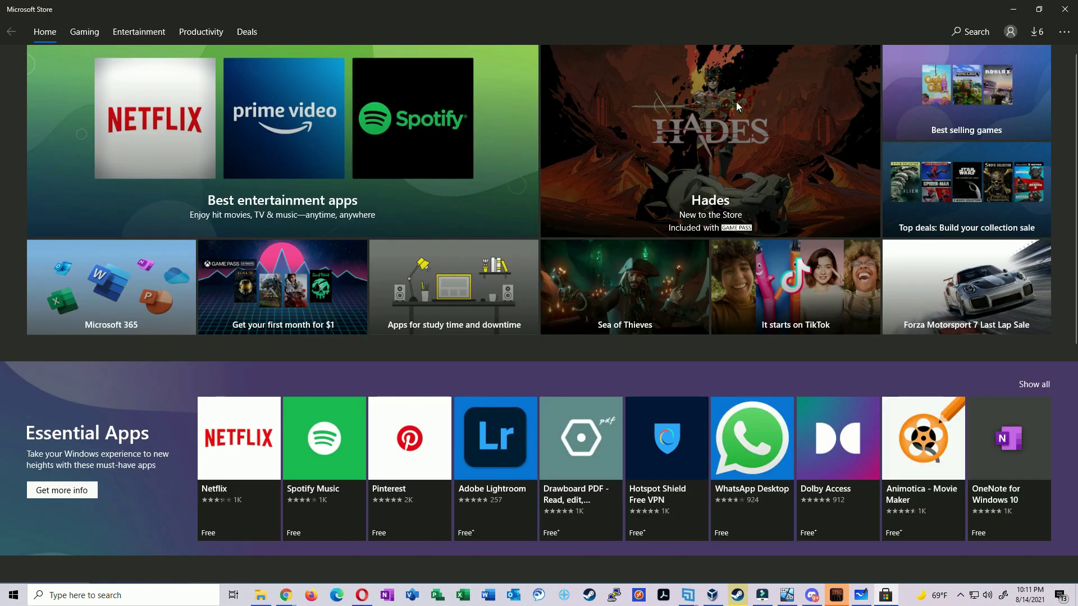
Search the Store for 'wifi anal' to find the owned WiFi Analyzer app, then return to UniFi.
left_click(970, 34)
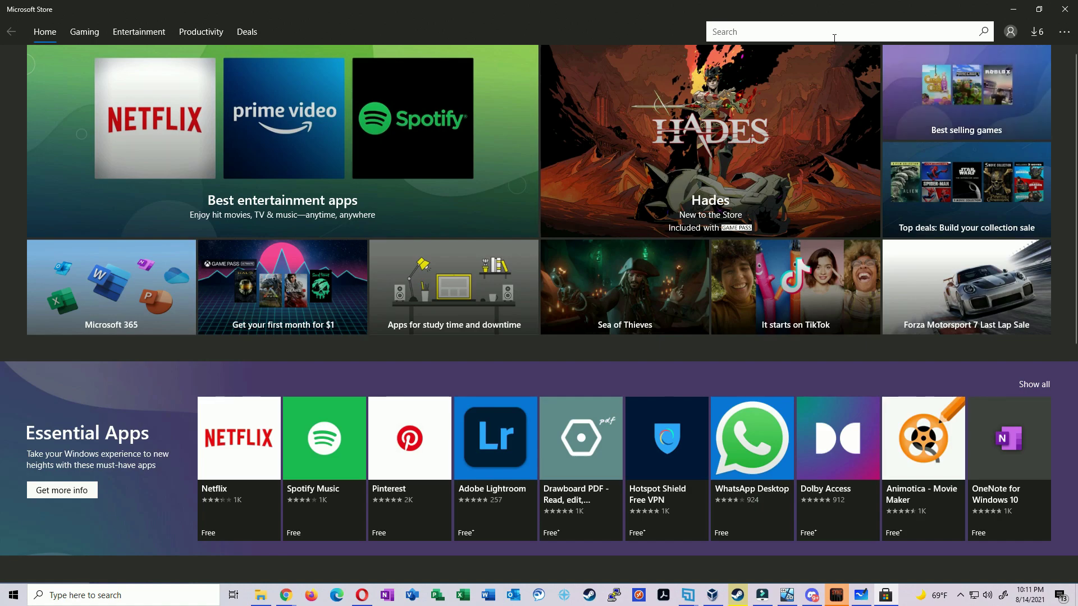
type("wifi anal")
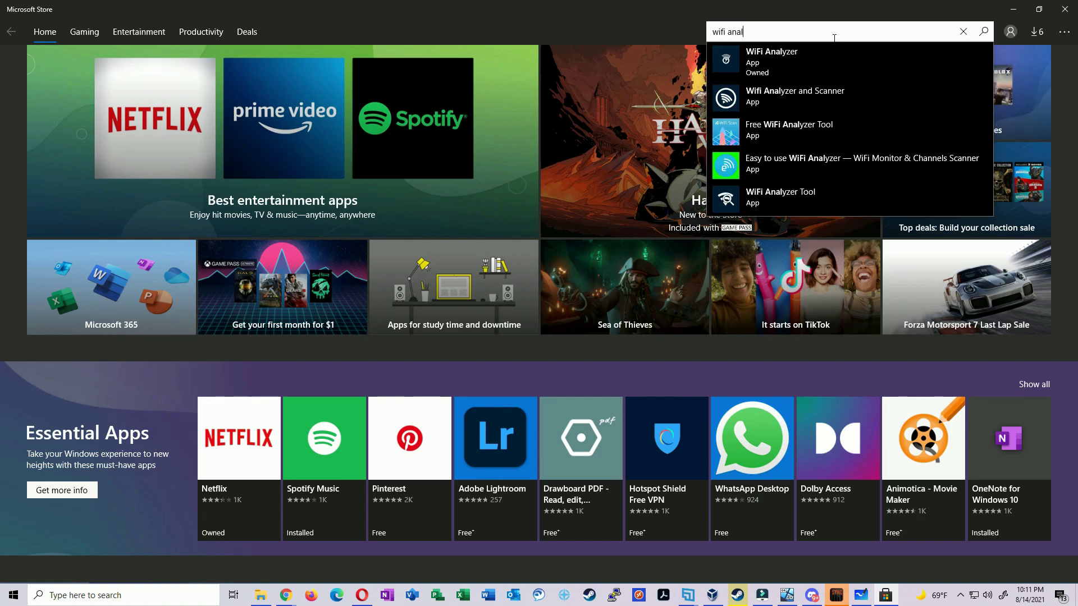
key("Return")
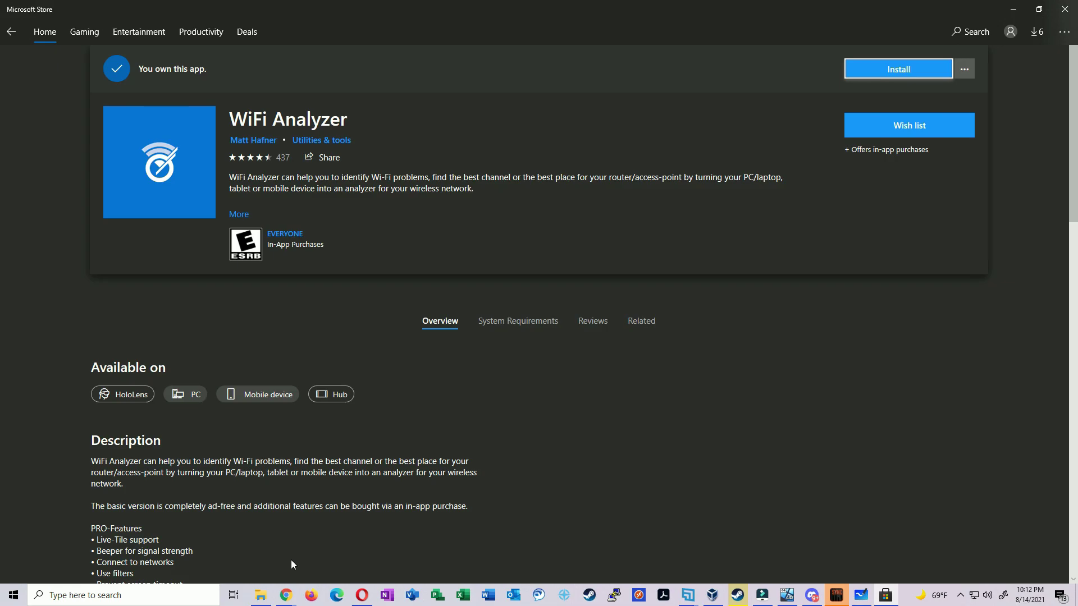
left_click(362, 595)
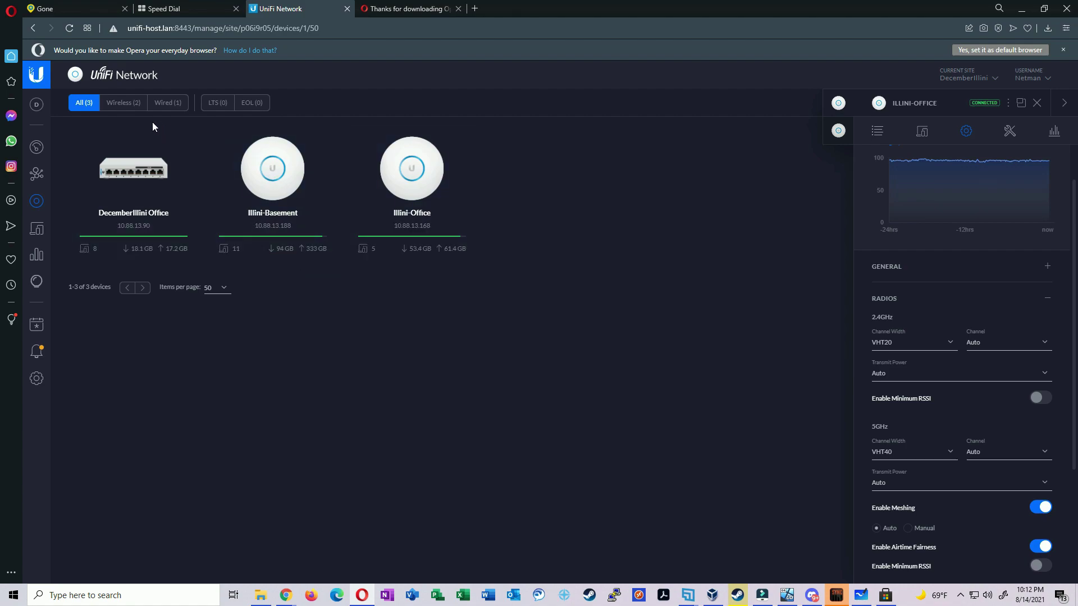
Open the Illini-Basement access point, then its Insights list of 19 neighboring access points.
left_click(263, 169)
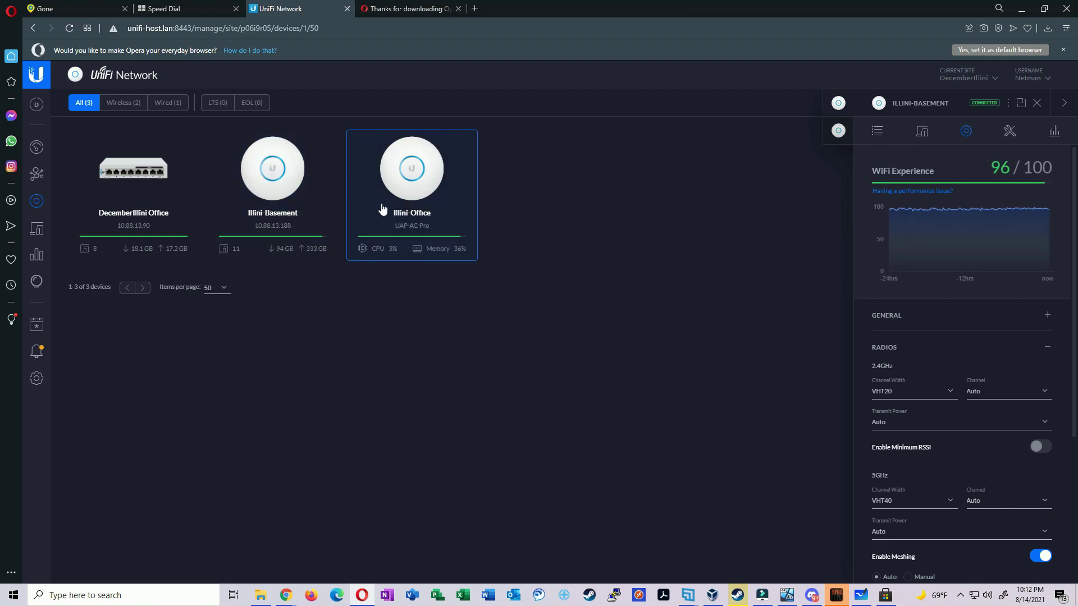
left_click(37, 281)
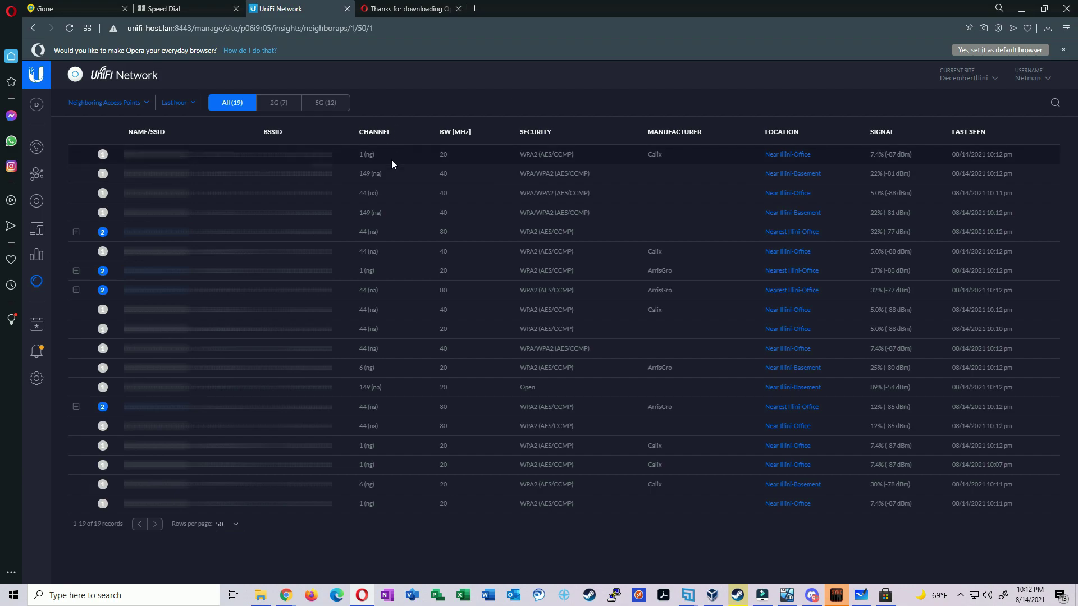
Sort neighboring networks by channel, filter to the seven 2G networks, and return to Whiteboard.
double_click(381, 135)
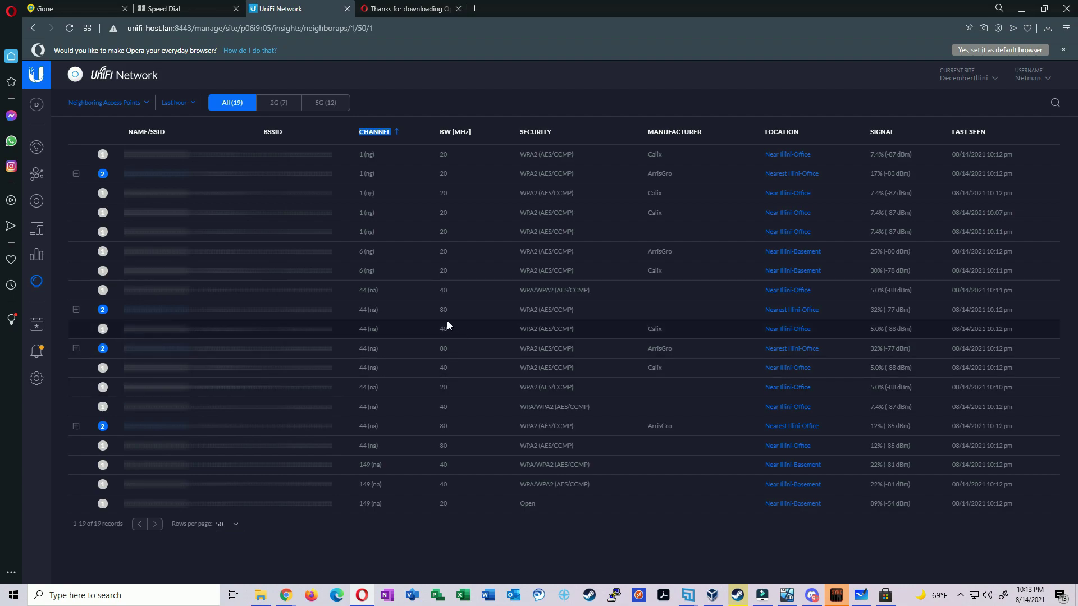
left_click(279, 103)
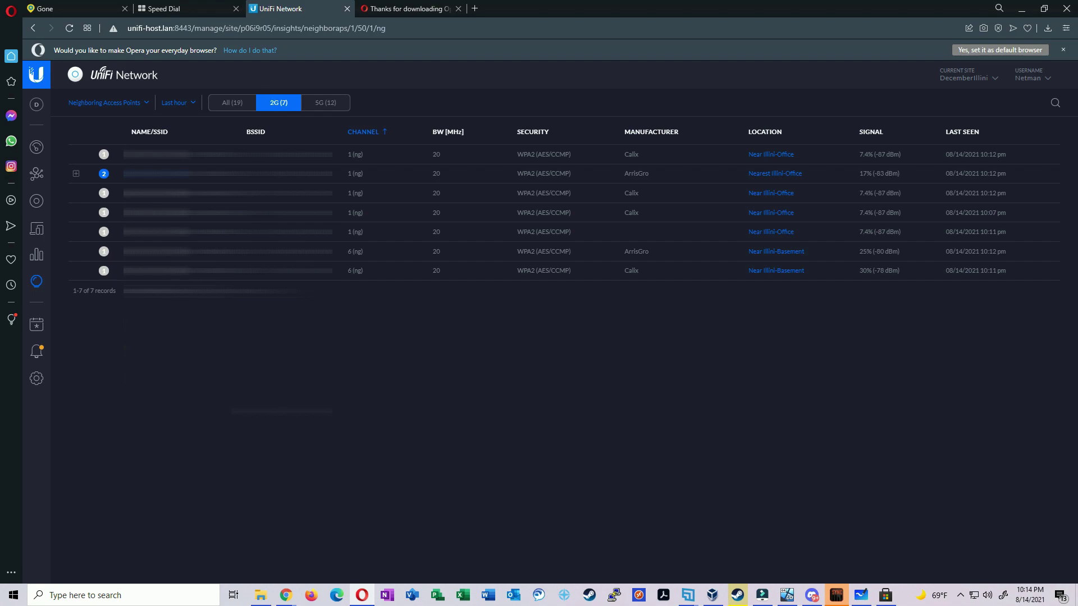
key("alt+Tab")
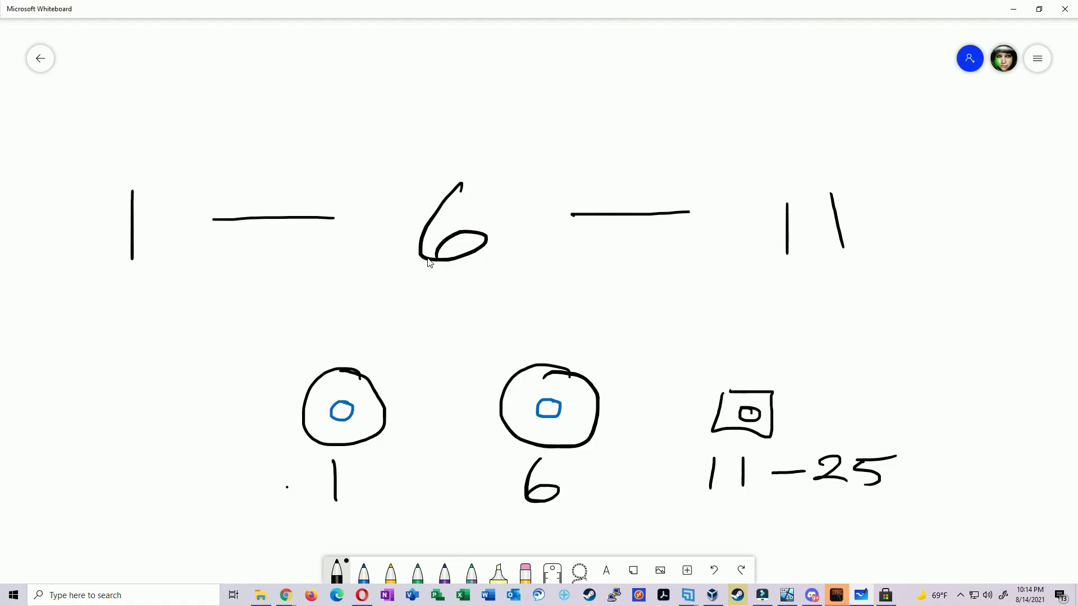
Write Office and Basement above the circles, loop the hub and 11, then return to UniFi.
mouse_move(297, 332)
left_mouse_down()
mouse_move(288, 343)
mouse_move(331, 311)
mouse_move(338, 336)
mouse_move(359, 337)
mouse_move(383, 316)
left_mouse_up()
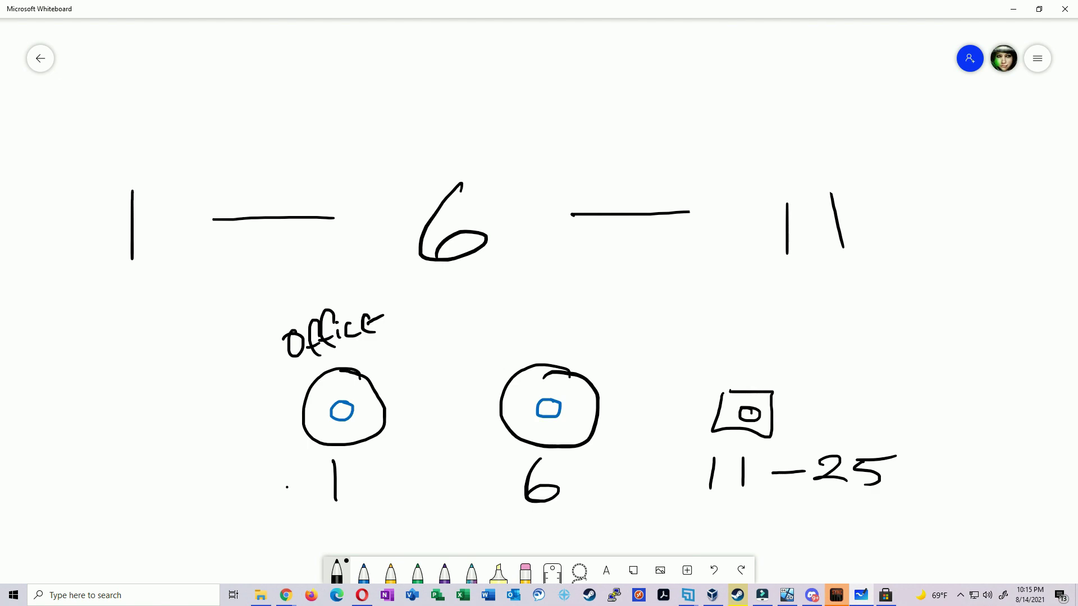
left_click_drag(478, 318, 639, 299)
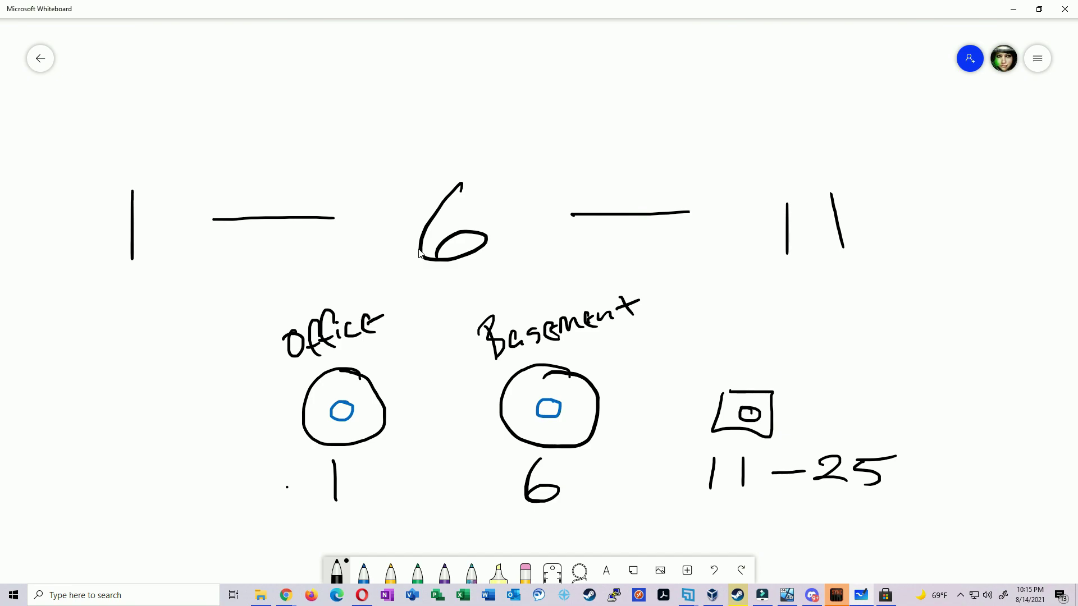
mouse_move(782, 310)
left_mouse_down()
mouse_move(680, 487)
mouse_move(777, 397)
mouse_move(761, 318)
left_mouse_up()
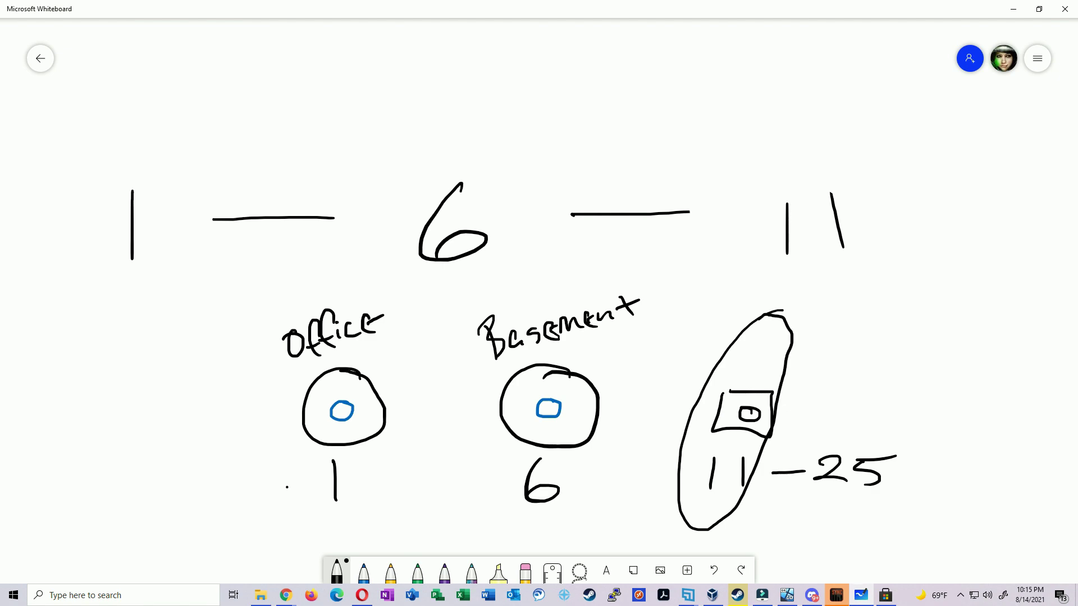
key("alt+Tab")
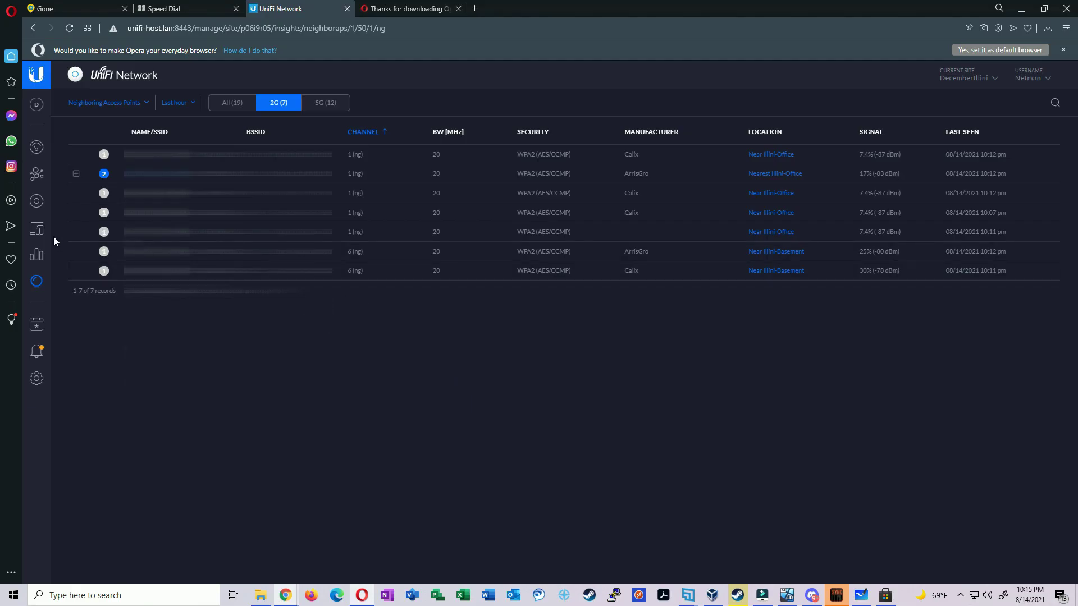
Set Illini-Basement's 2.4GHz radio to channel 6, then queue and apply the change.
left_click(36, 201)
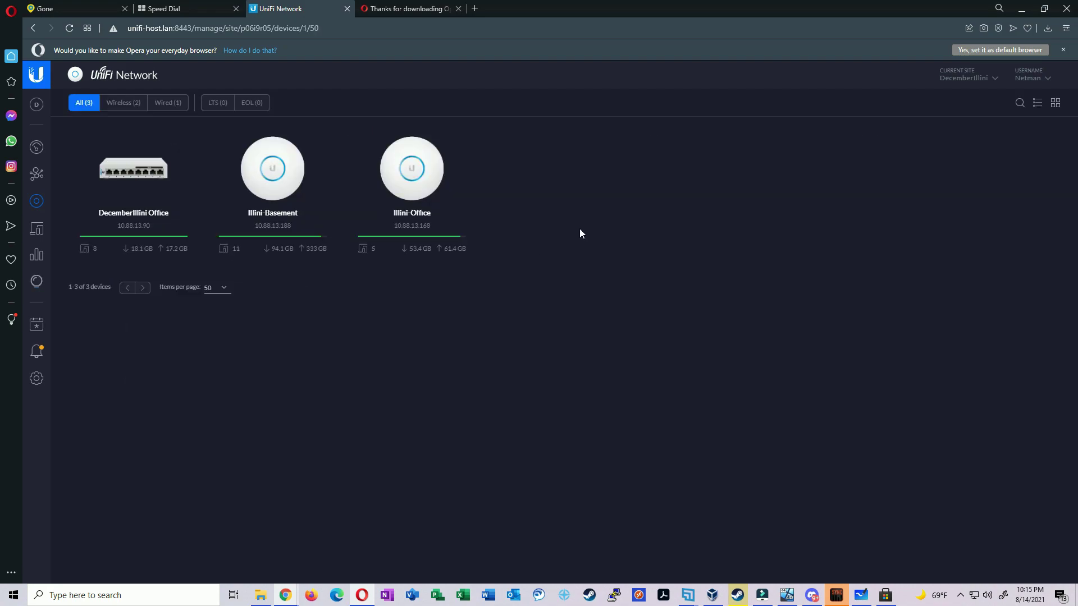
left_click(276, 181)
left_click(966, 131)
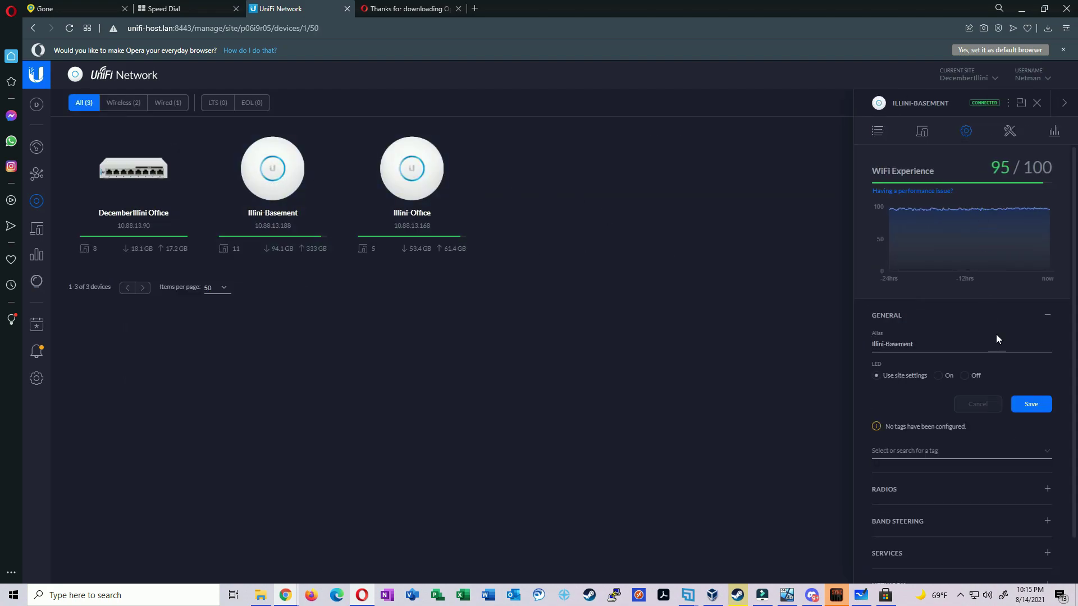
left_click(908, 491)
left_click(1042, 393)
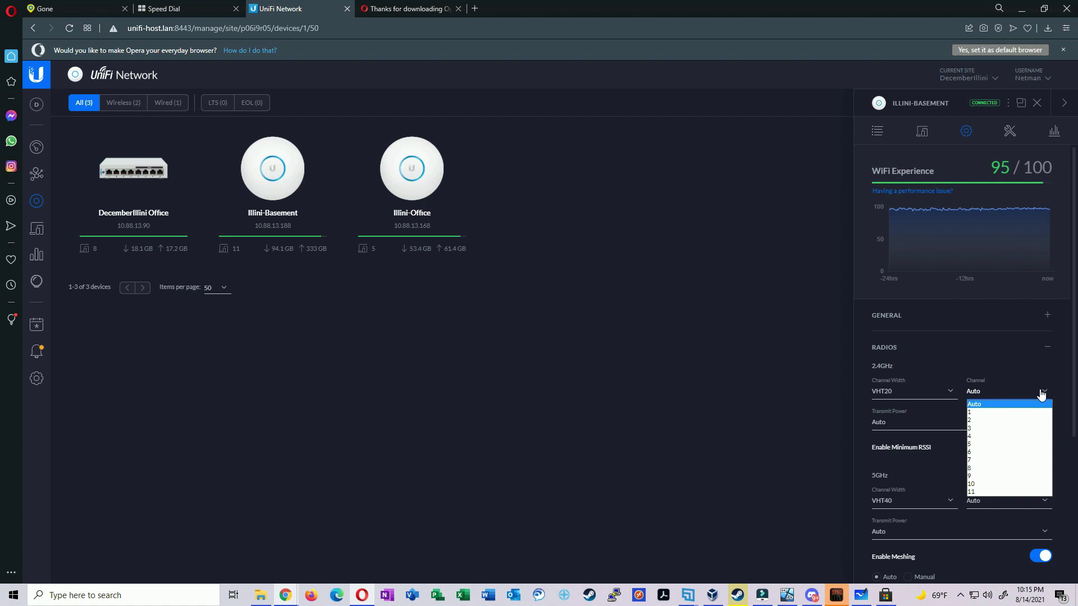
left_click(979, 452)
scroll(867, 477, "down", 4)
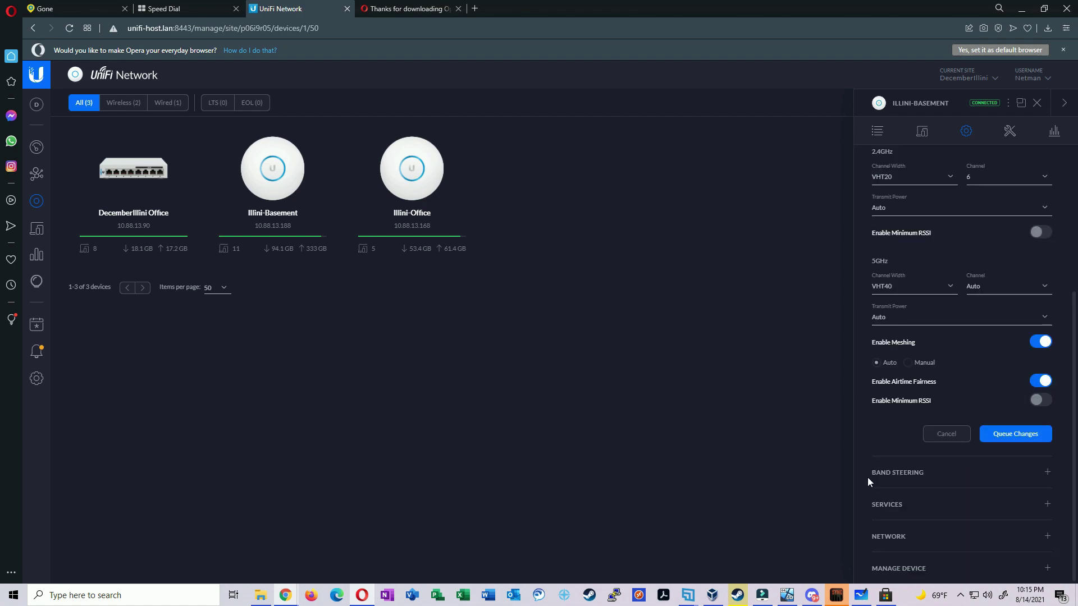
left_click(1025, 437)
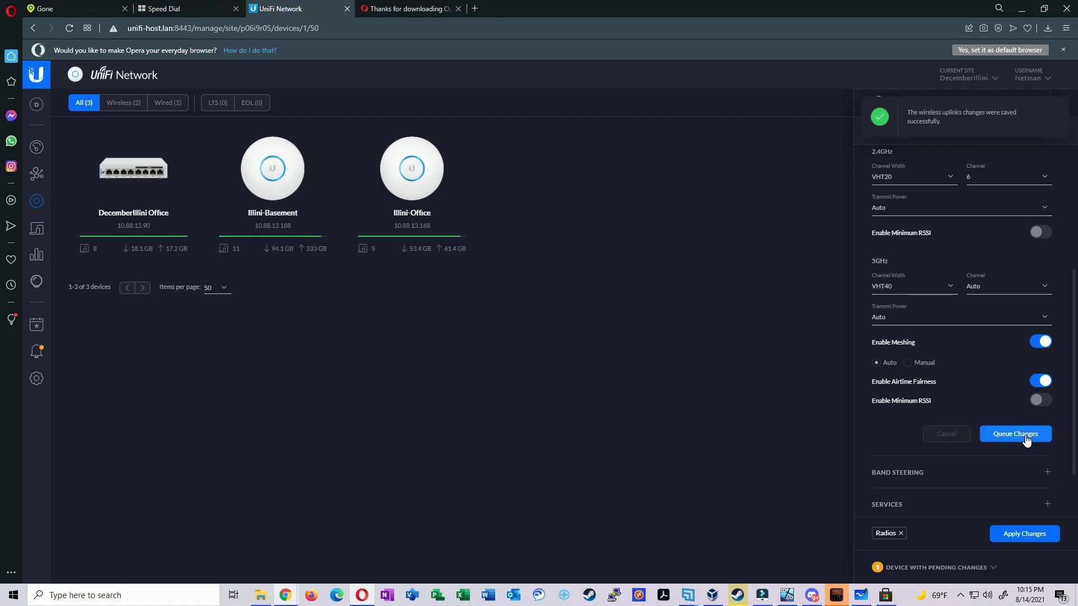
left_click(1005, 538)
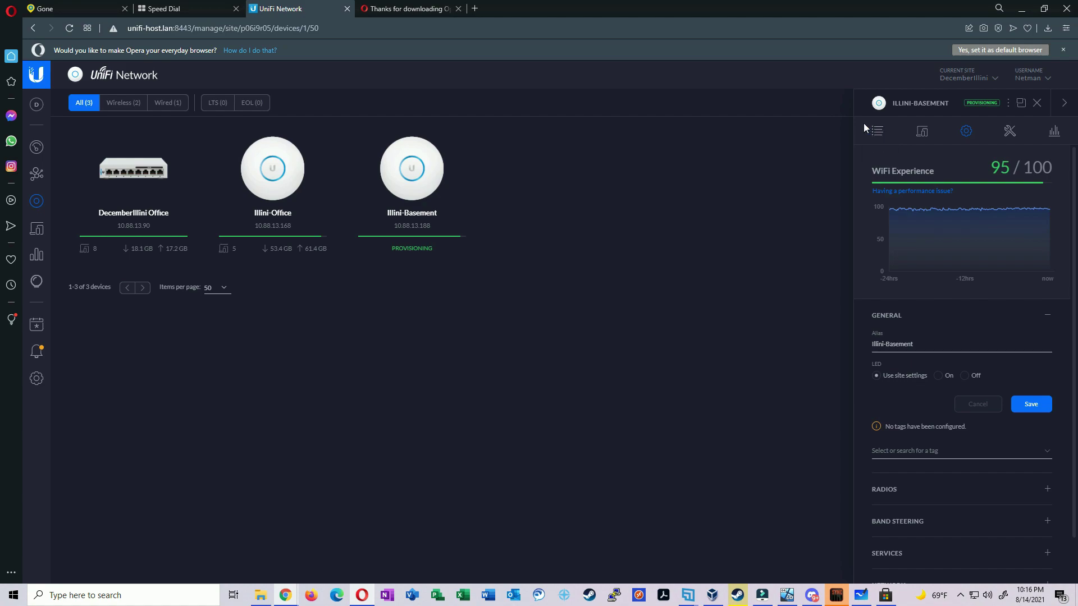
left_click(881, 130)
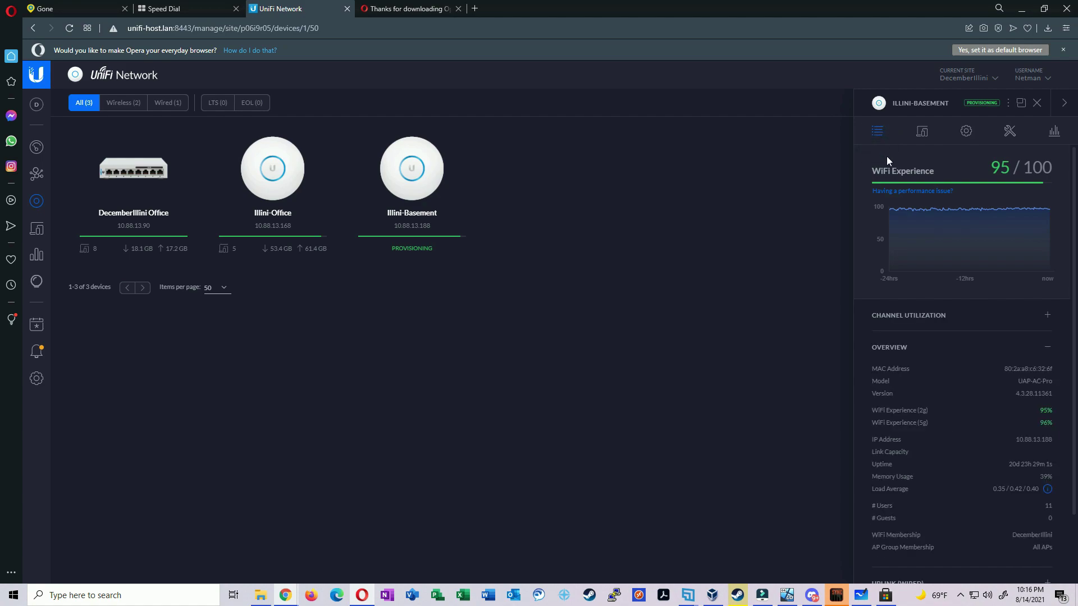
left_click(932, 320)
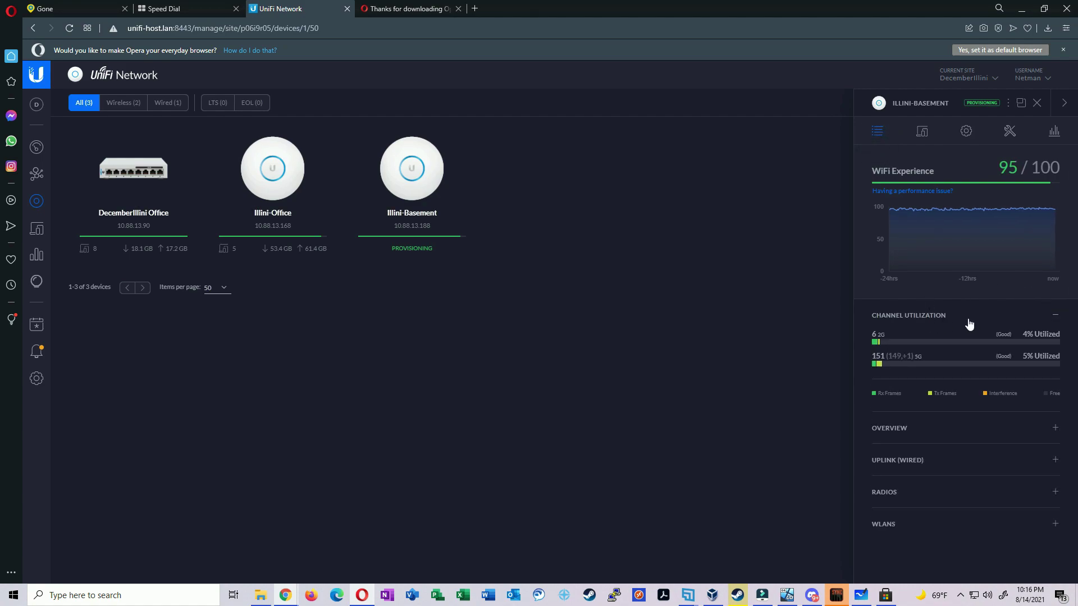
left_click_drag(869, 334, 925, 357)
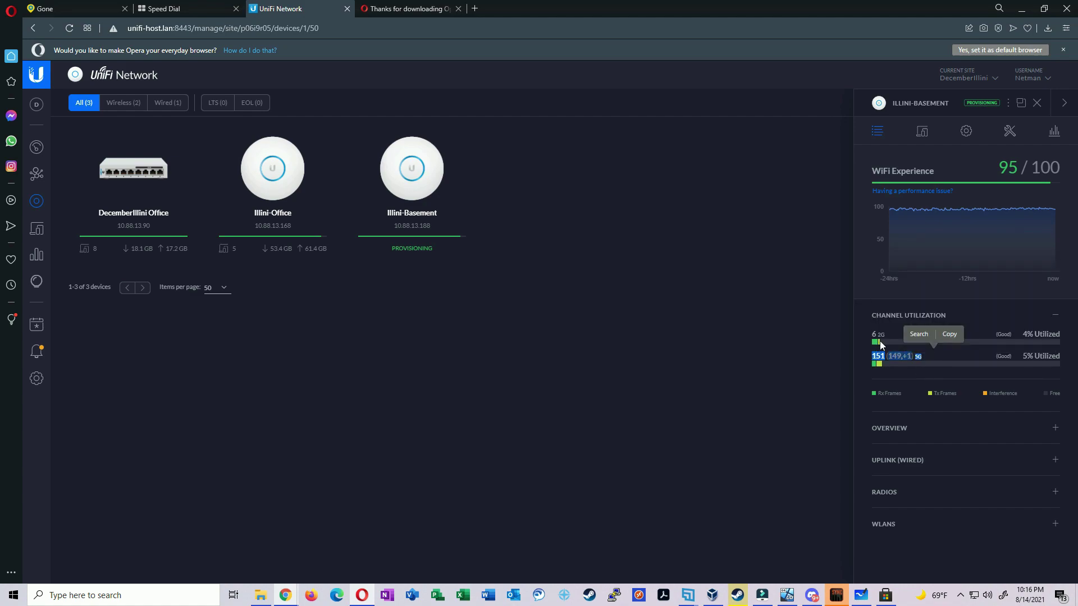
left_click(418, 377)
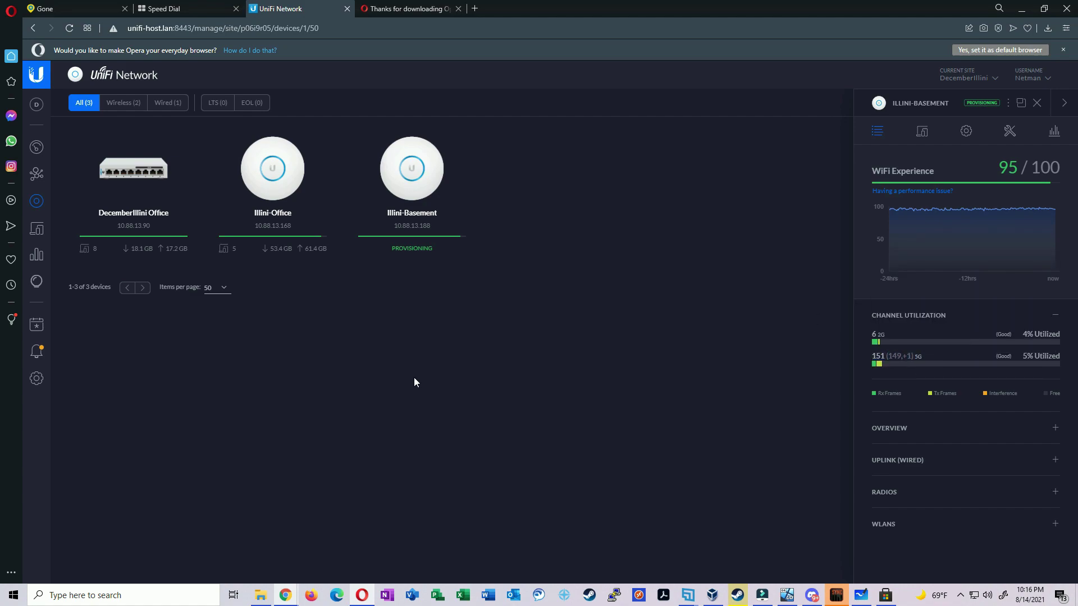
Open Illini-Office's details and confirm its 2G channel reads 1.
left_click(275, 176)
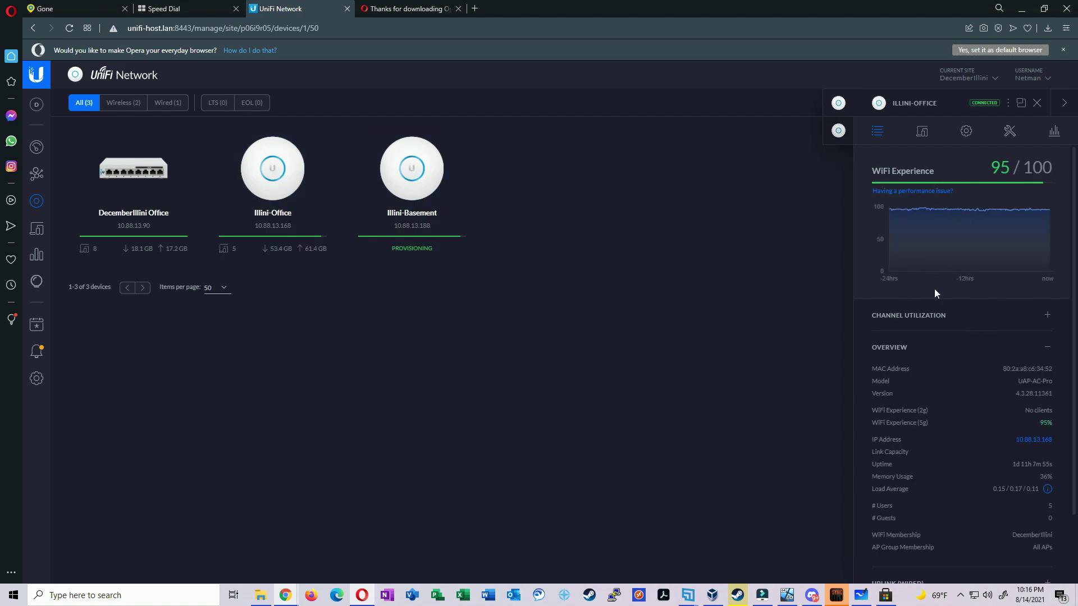
left_click(966, 315)
left_click_drag(874, 334, 914, 366)
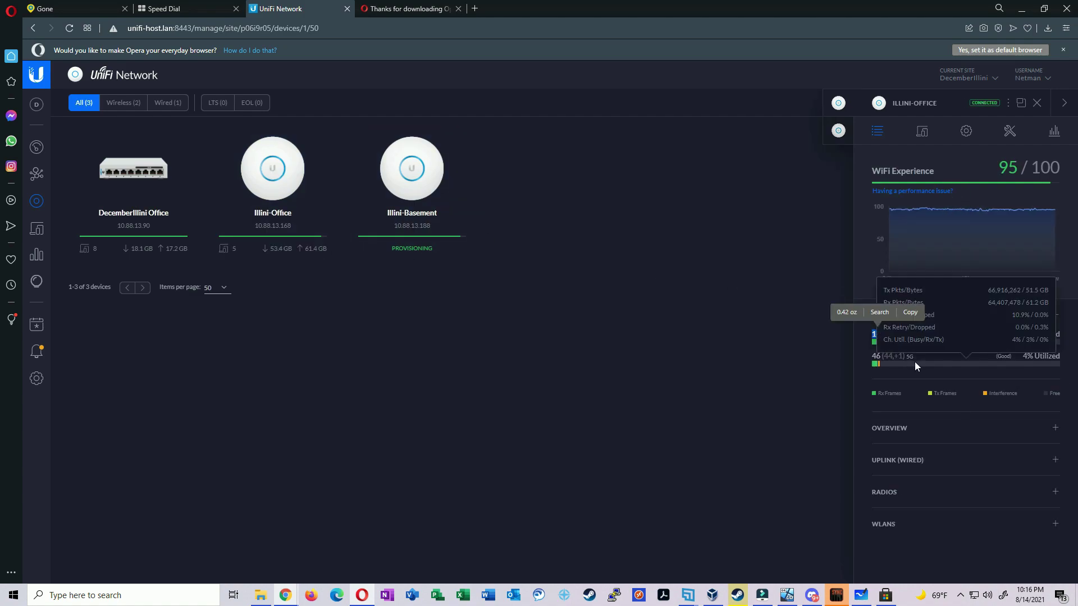
triple_click(870, 356)
left_click(866, 381)
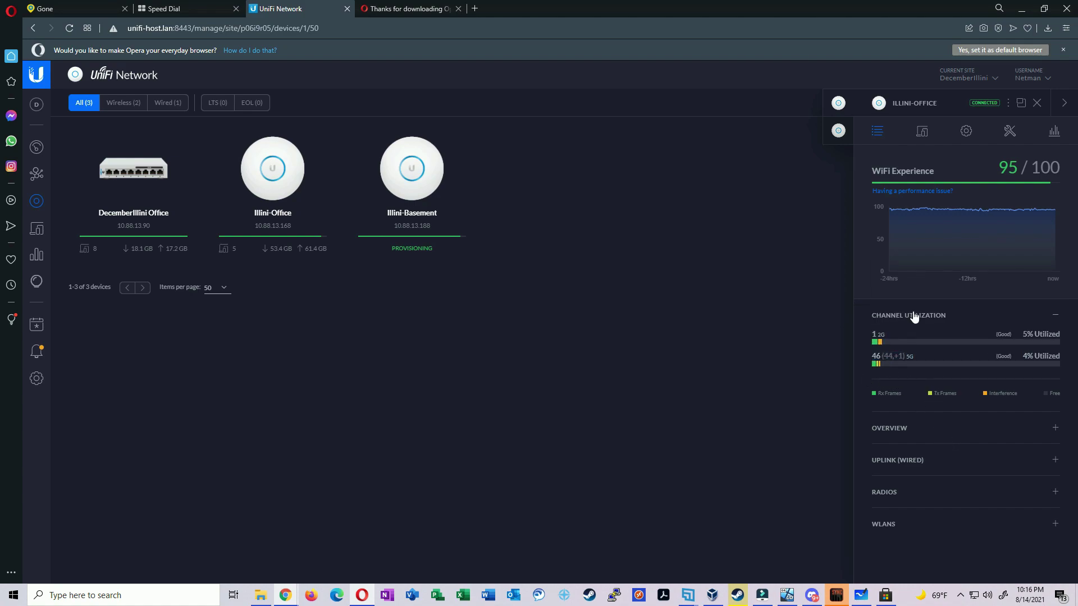
Pick Illini-Office's 2.4GHz channel, apply its radio changes, and close the device panel.
left_click(966, 132)
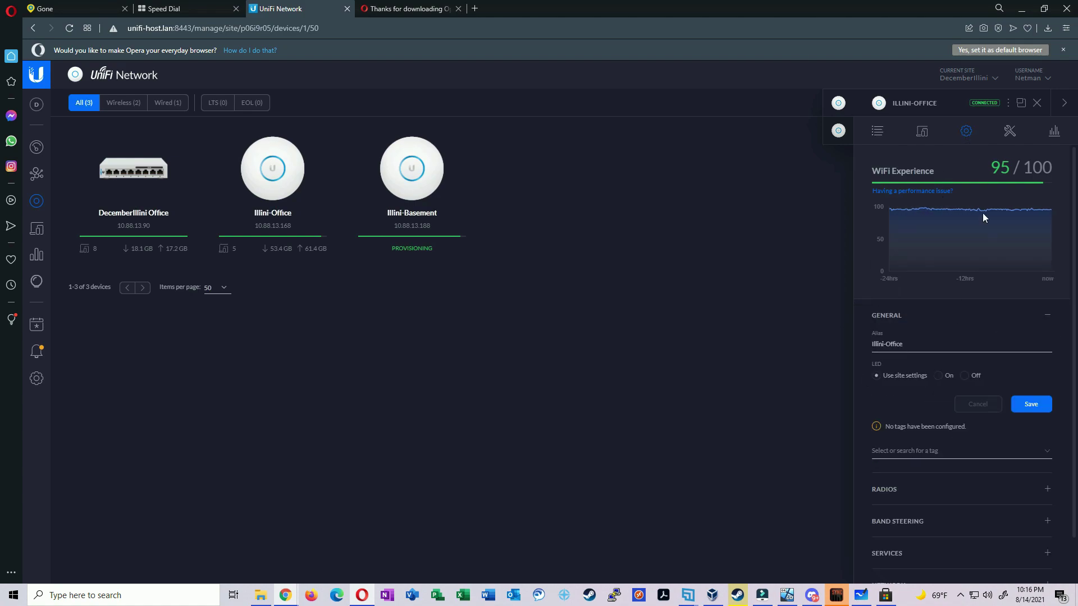
left_click(930, 507)
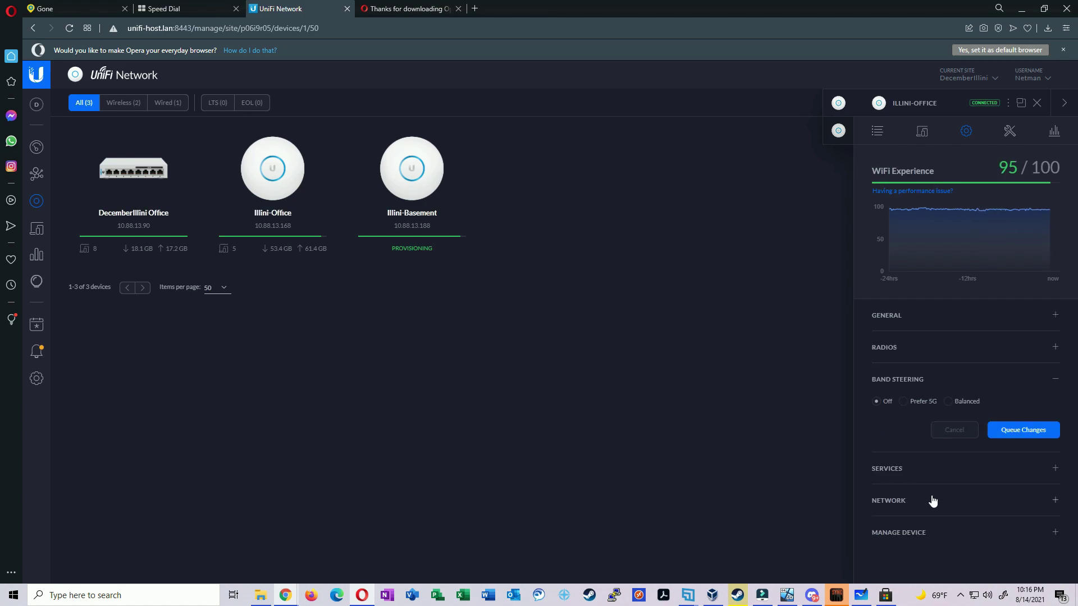
left_click(919, 351)
left_click(1005, 392)
scroll(1005, 477, "down", 4)
left_click(1009, 537)
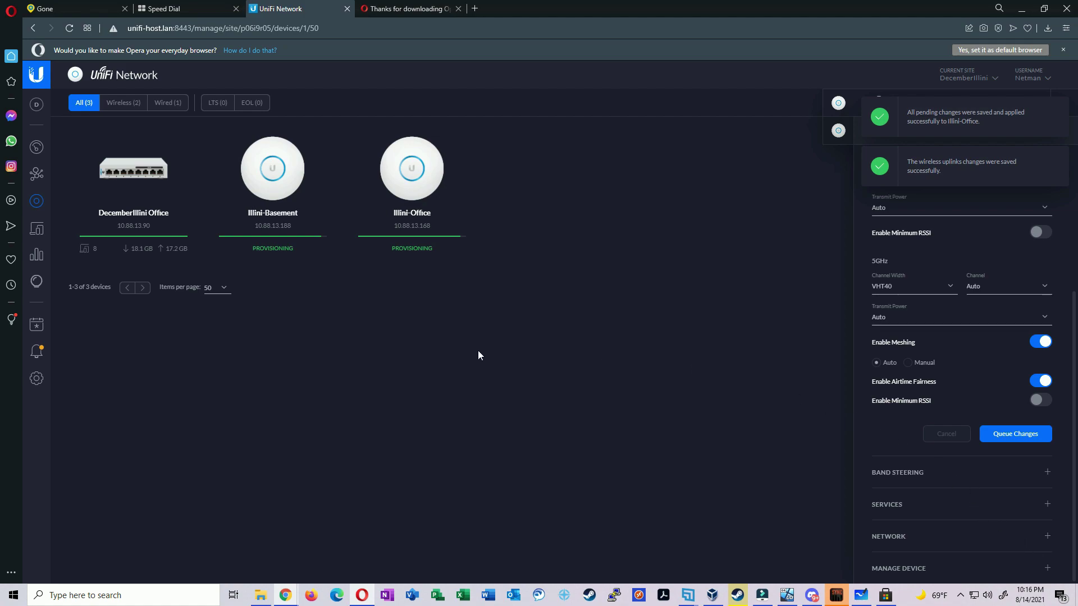
left_click(399, 404)
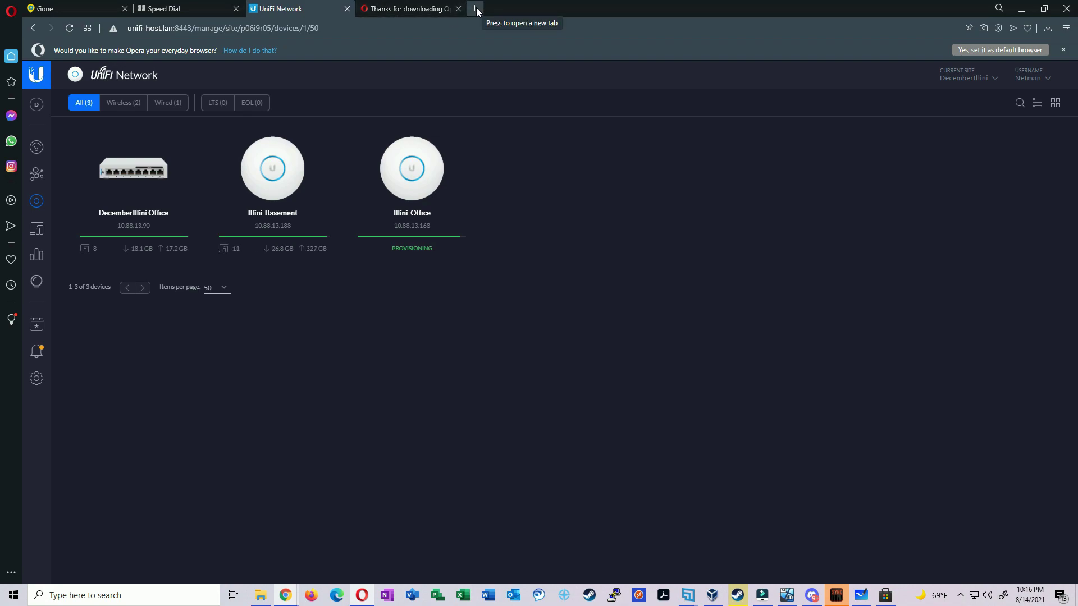
Load the Philips Hue bridge page at 10.88.13.144 in the spare tab and scroll through it.
left_click(432, 11)
left_click(433, 26)
type("10.88.13.144")
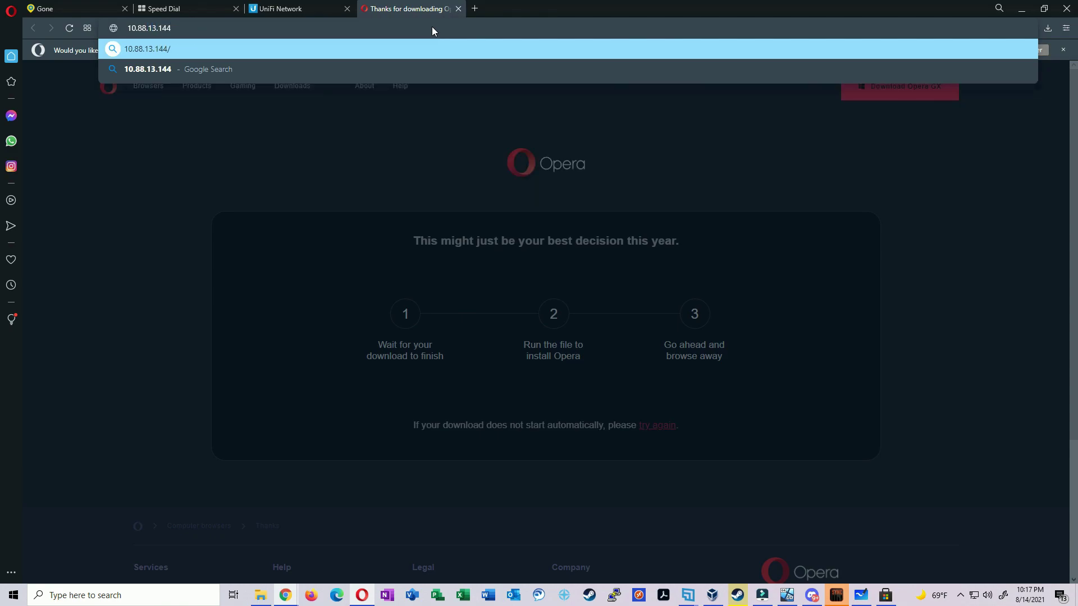
key("Return")
scroll(482, 234, "down", 15)
scroll(482, 234, "up", 10)
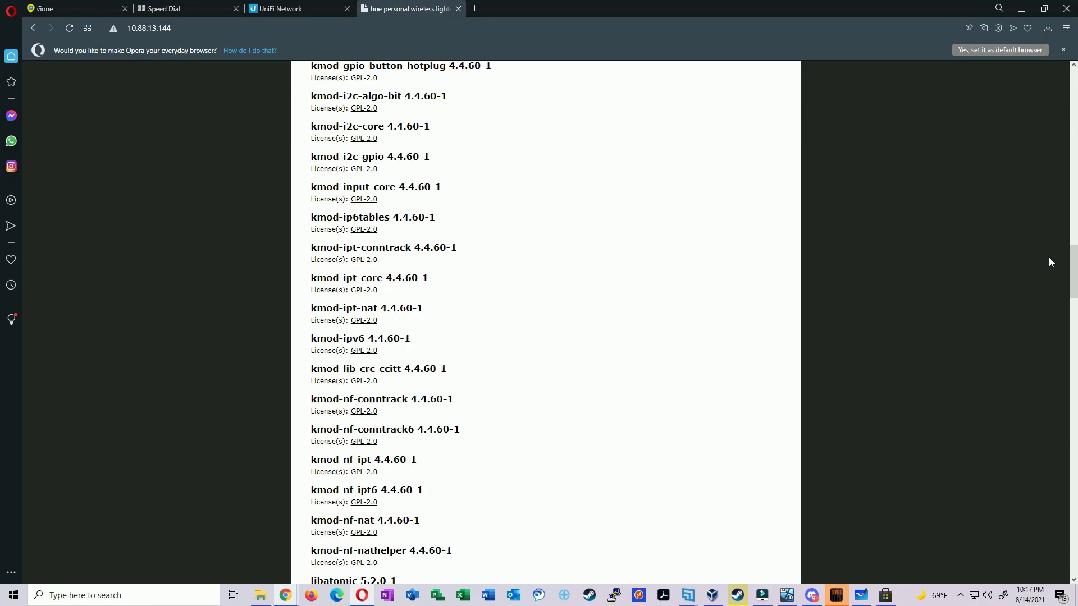
left_click_drag(1073, 271, 982, 123)
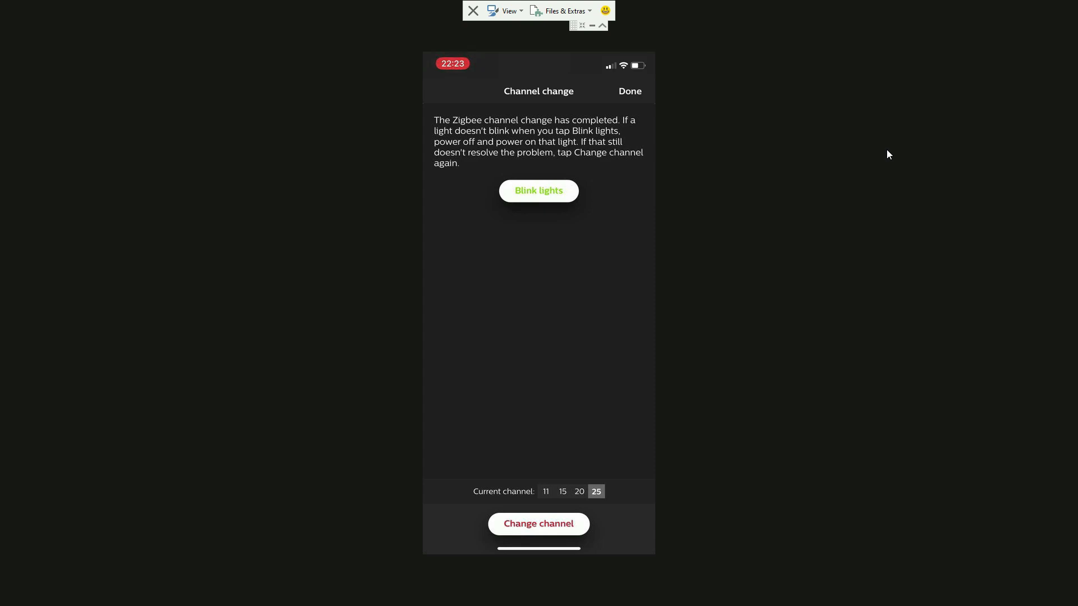
Return to the Whiteboard sketch showing channels 1, 6, 11 and 25.
key("alt+Tab")
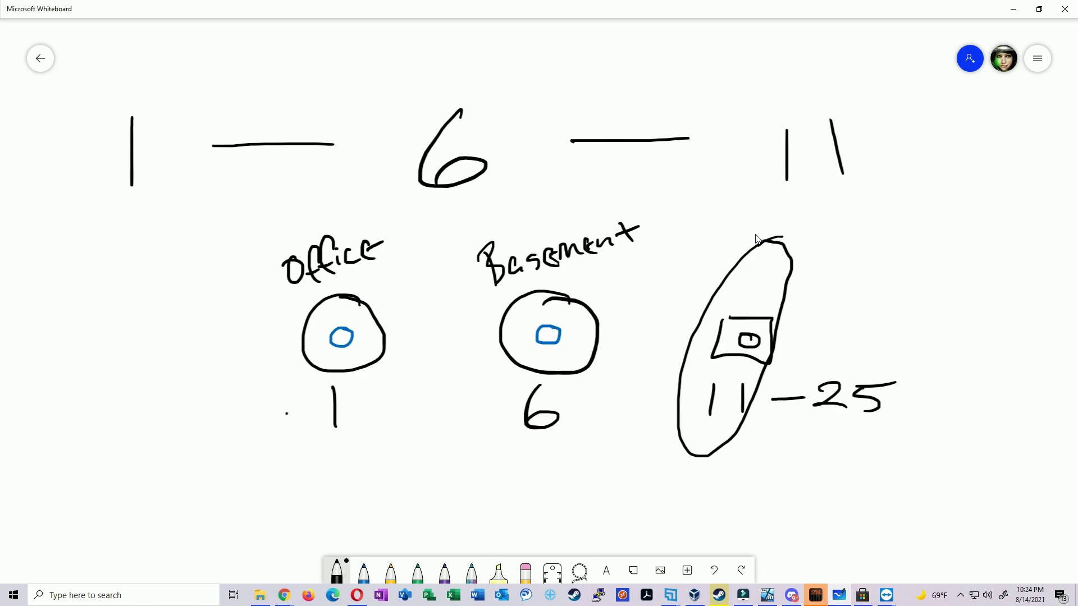
Erase part of the Office circle's edge, then draw three small AP circles and a square hub.
left_click(525, 572)
left_click_drag(309, 351, 284, 268)
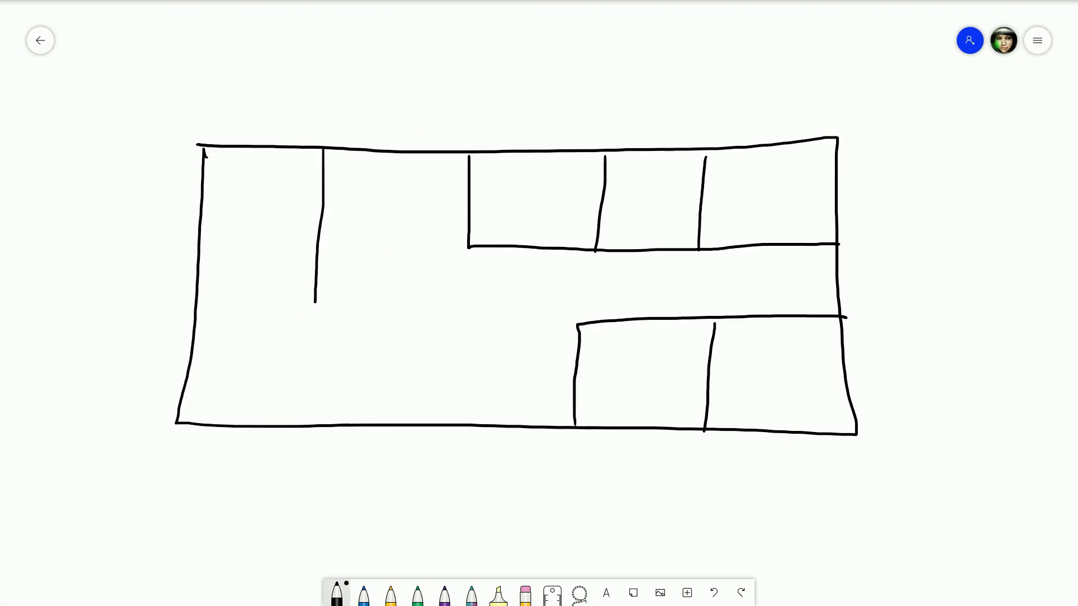
left_click_drag(266, 376, 237, 400)
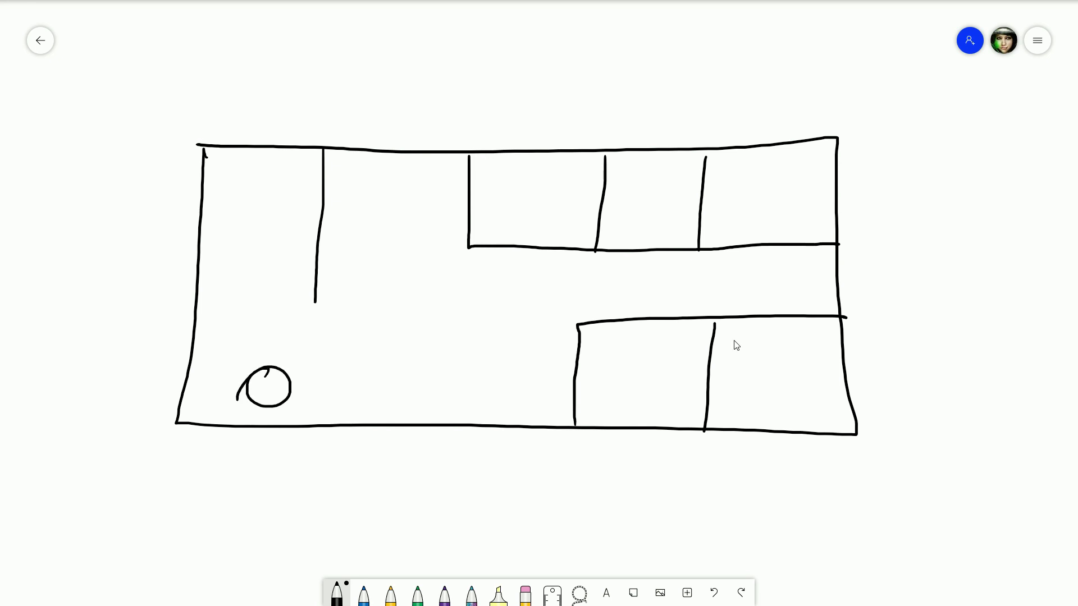
left_click_drag(497, 300, 481, 305)
left_click_drag(756, 278, 735, 279)
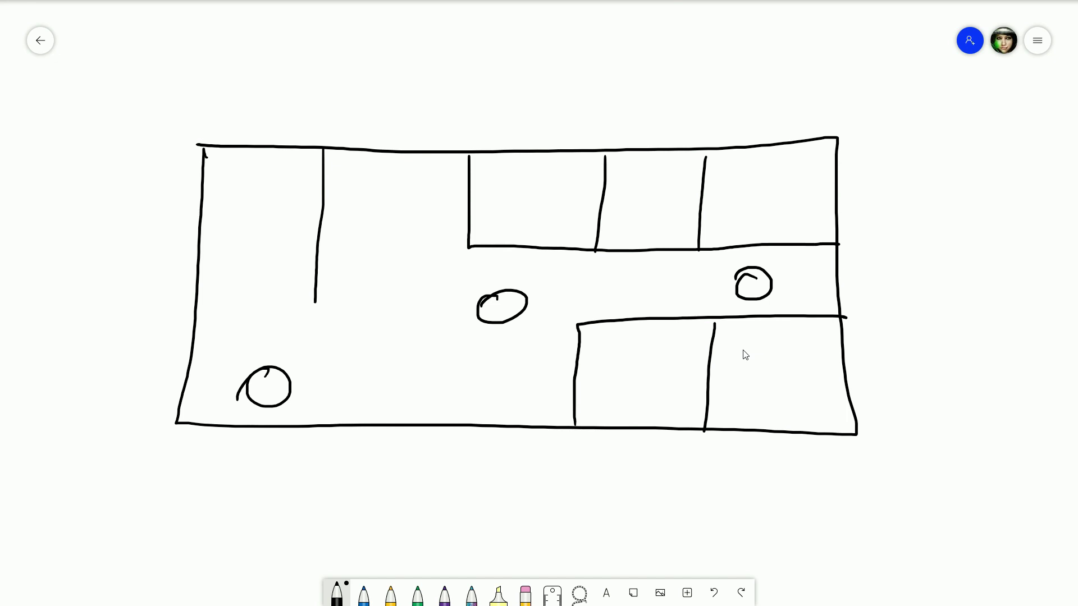
mouse_move(438, 162)
left_mouse_down()
mouse_move(449, 181)
mouse_move(431, 160)
left_mouse_up()
Draw large overlapping coverage circles around the left, middle and right APs, and label the outer two 1.
mouse_move(385, 251)
left_mouse_down()
mouse_move(149, 234)
mouse_move(321, 209)
left_mouse_up()
mouse_move(550, 217)
left_mouse_down()
mouse_move(303, 238)
mouse_move(645, 445)
mouse_move(452, 163)
left_mouse_up()
left_click_drag(859, 207, 794, 126)
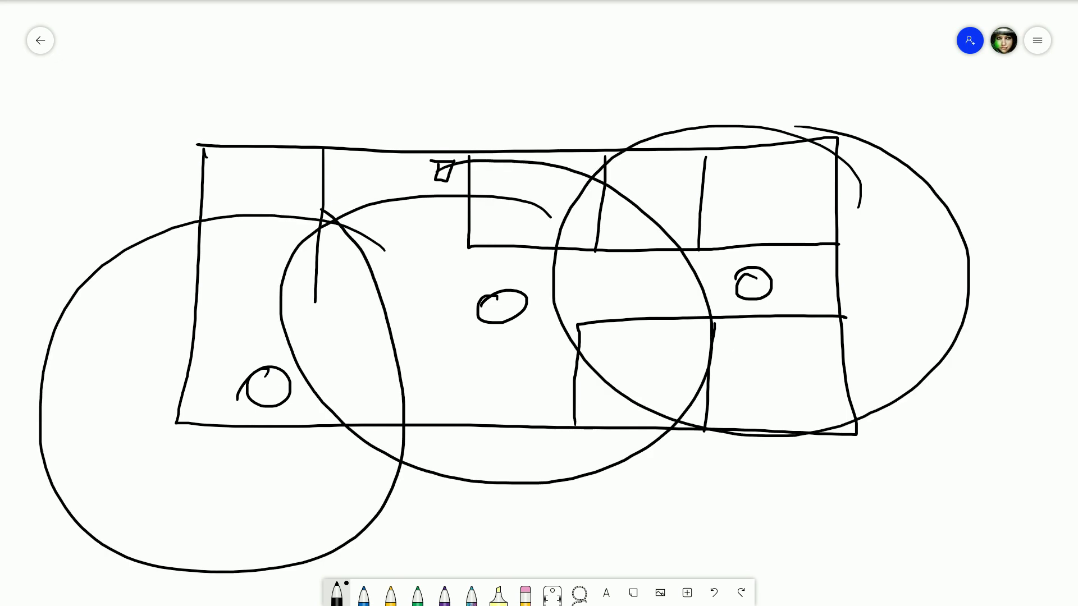
left_click_drag(211, 363, 210, 390)
left_click_drag(799, 256, 791, 282)
Label the middle access point 6 and the hub near the top wall 11.
mouse_move(447, 288)
left_mouse_down()
mouse_move(462, 321)
mouse_move(441, 323)
left_mouse_up()
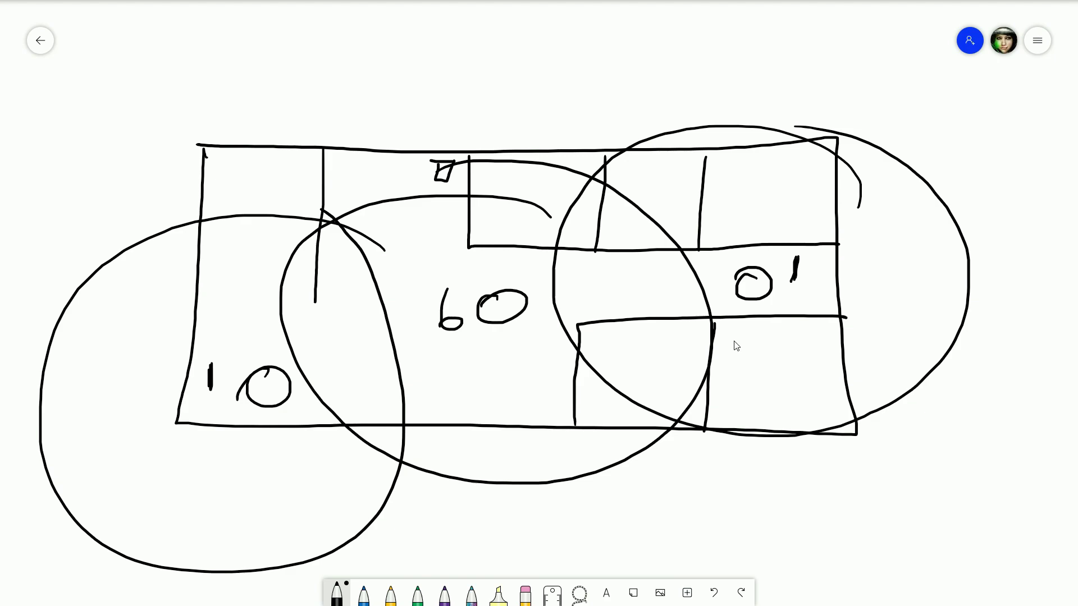
left_click_drag(402, 164, 401, 184)
left_click_drag(418, 157, 417, 182)
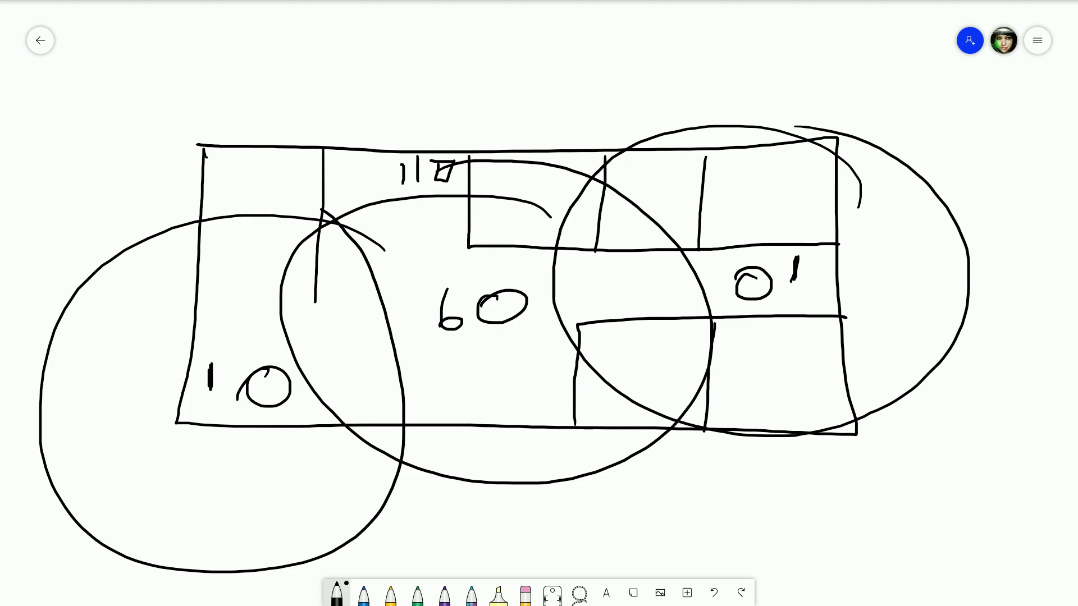